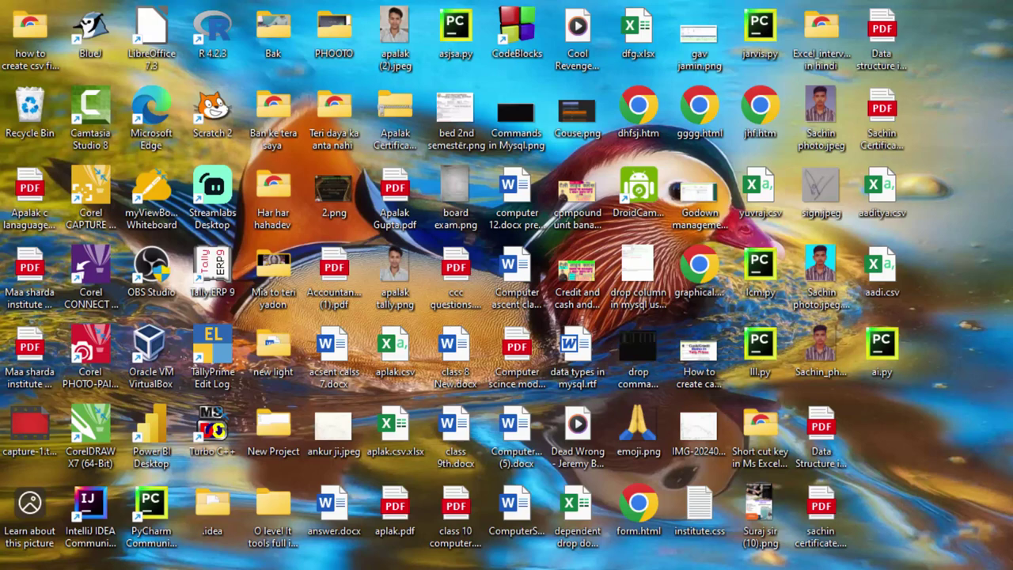
Refresh the desktop twice from its context menu.
right_click(994, 143)
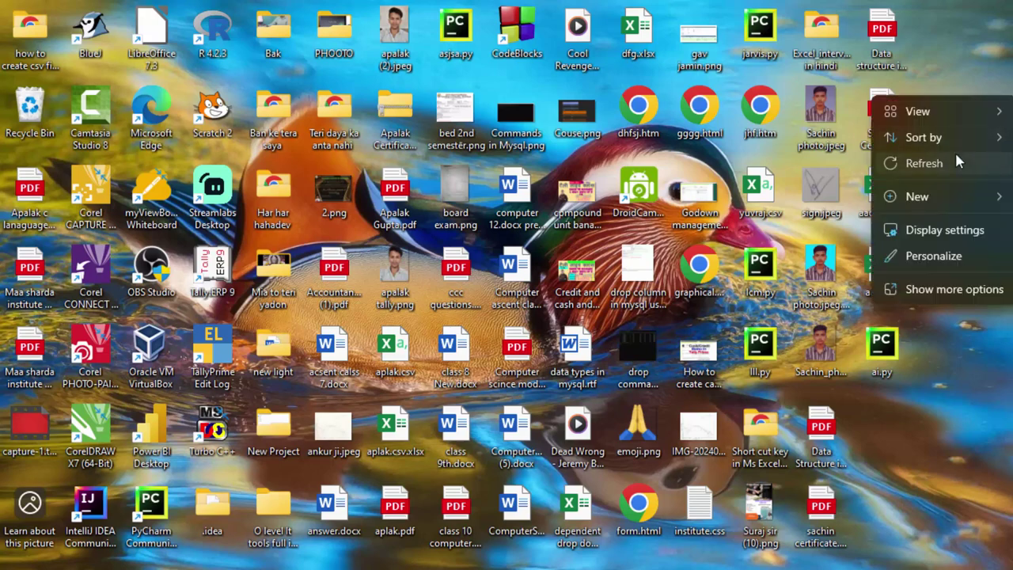
click(954, 161)
right_click(967, 168)
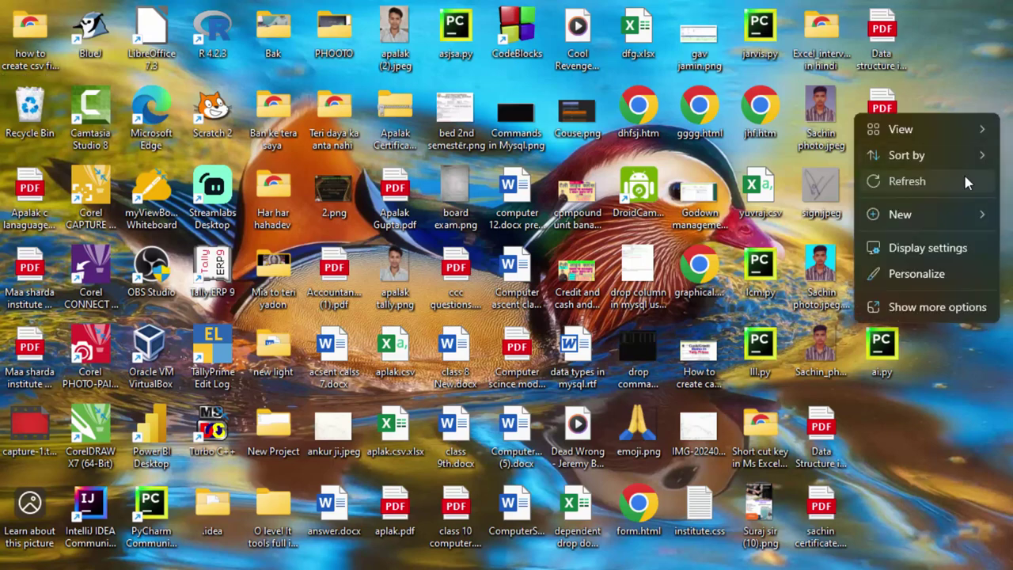
click(964, 176)
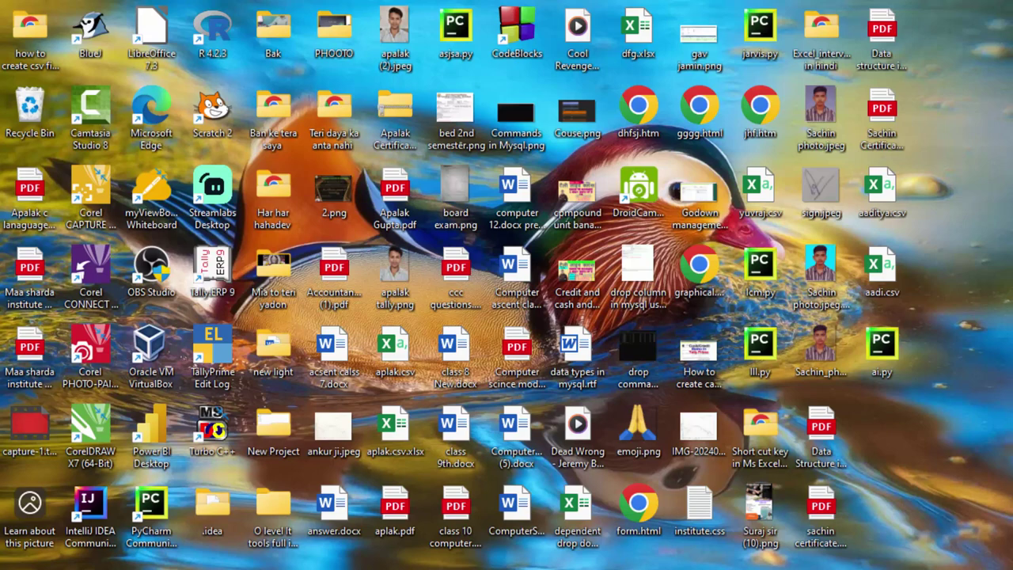
Launch Microsoft Access from the Start menu search.
key(super)
text(mySQL Workbench 8.0 CE)
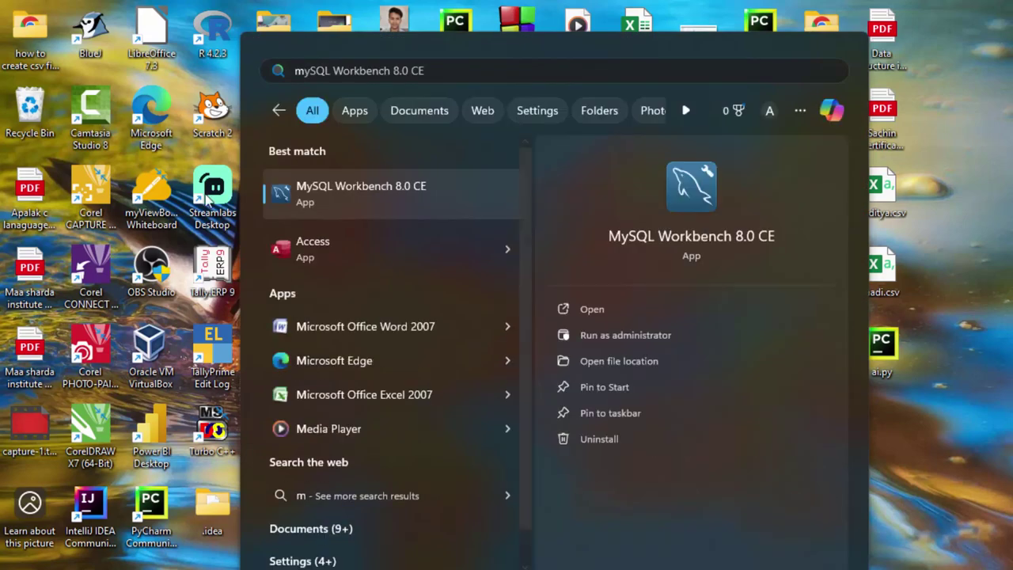
click(424, 250)
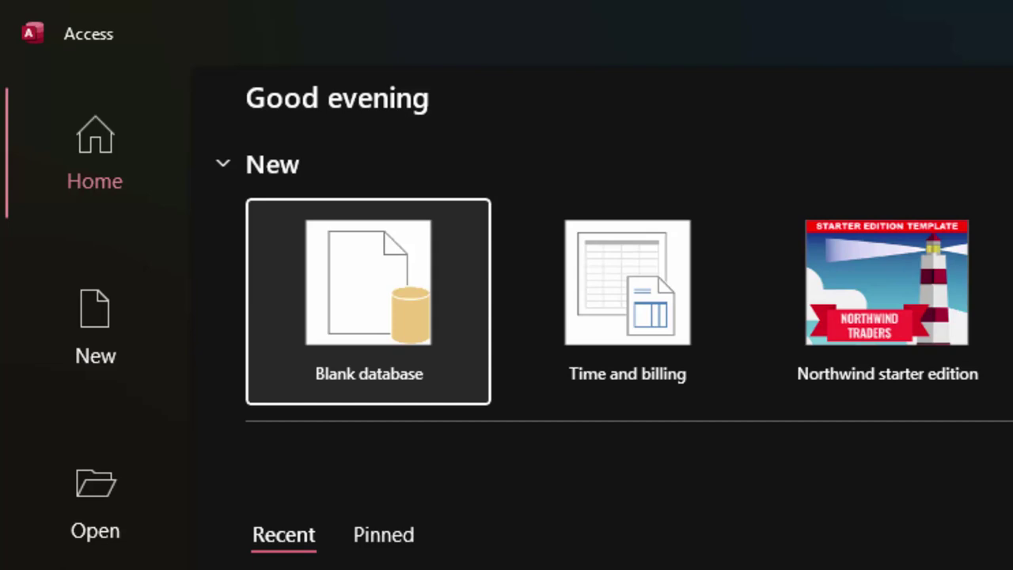
Create the blank database Database298 and close the default Table1 without saving.
click(386, 311)
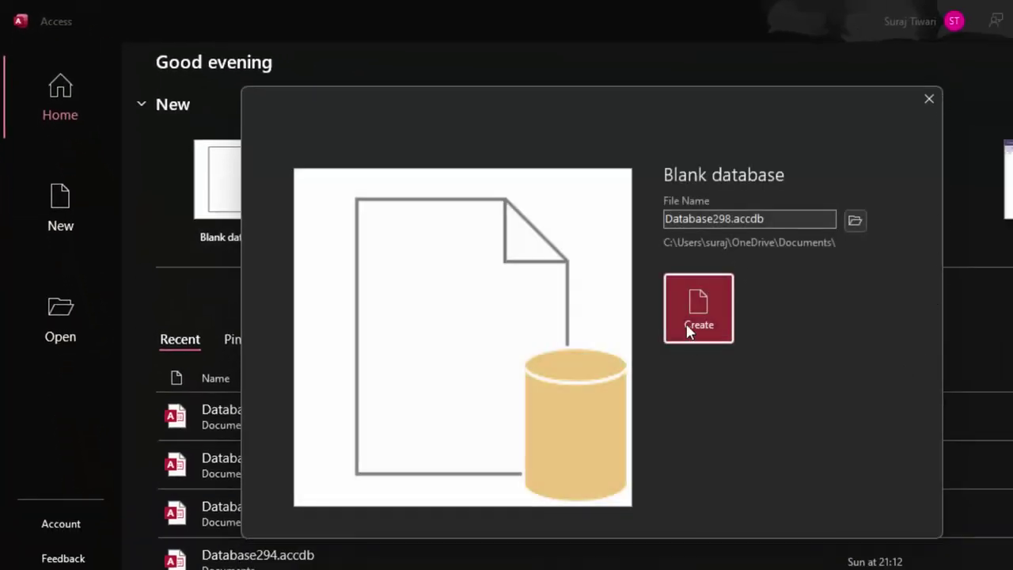
click(717, 297)
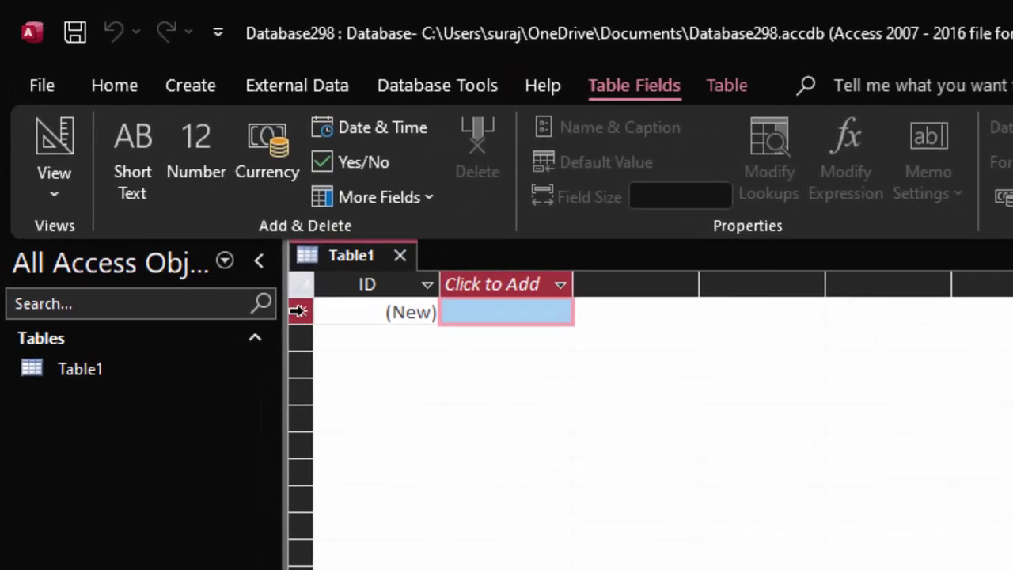
click(56, 129)
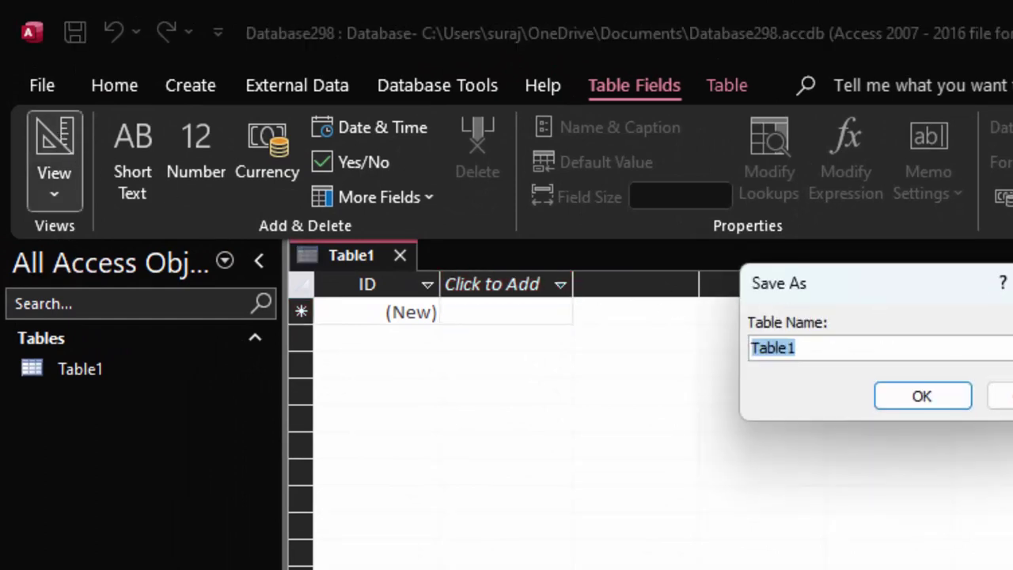
click(1004, 396)
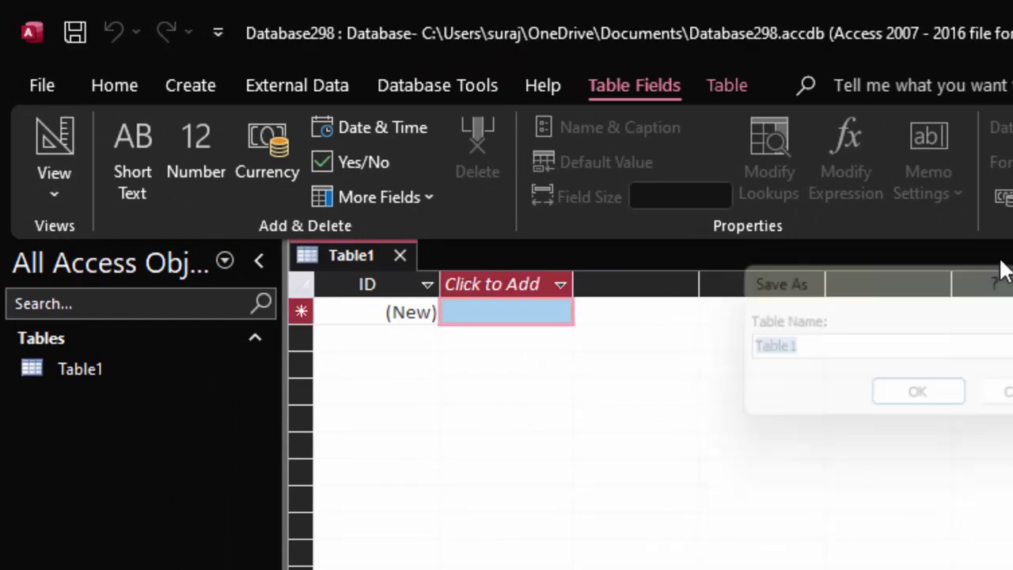
click(400, 255)
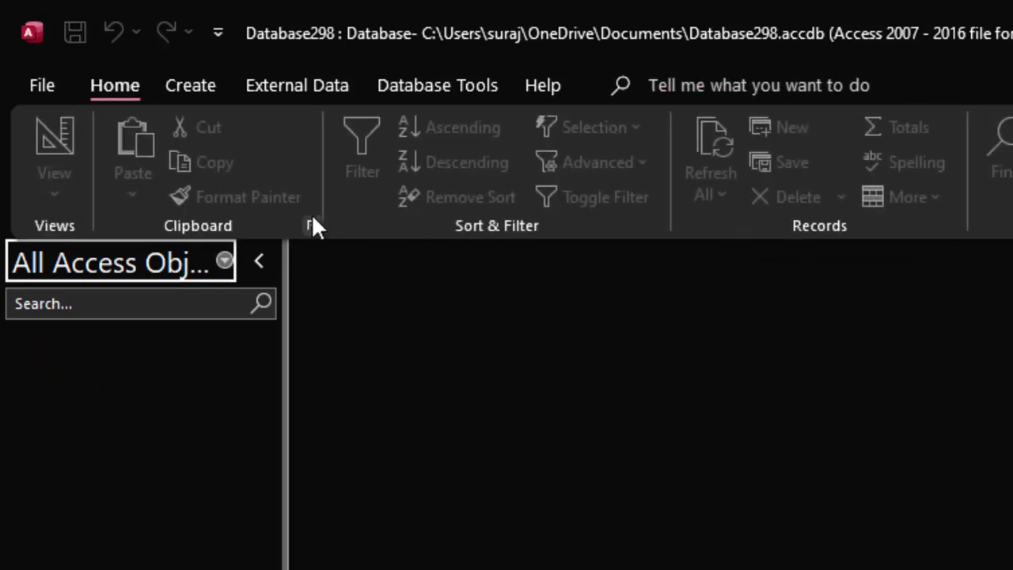
Start a new query design in SQL view and clear the default SELECT; text.
click(177, 90)
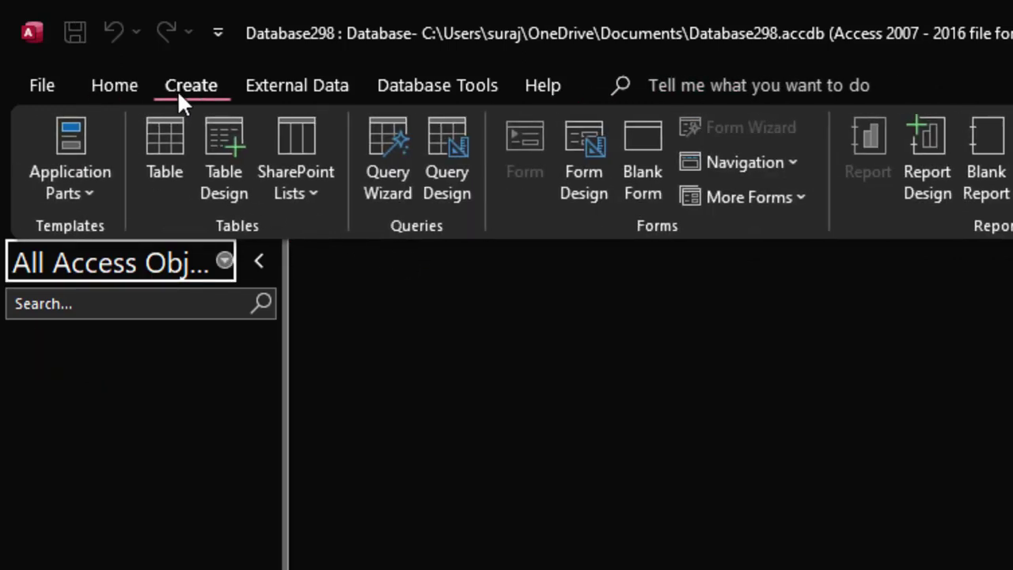
click(445, 150)
click(65, 140)
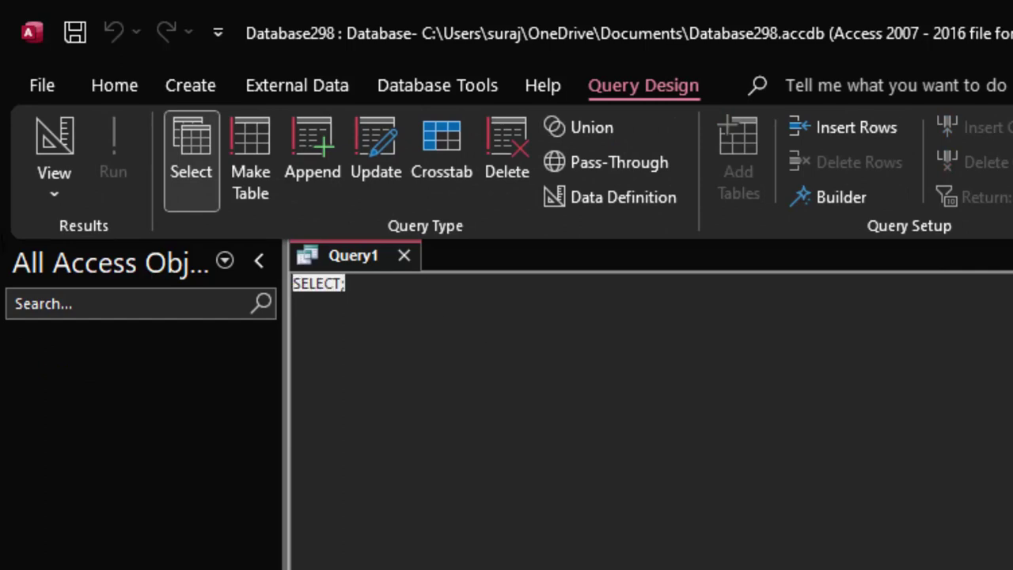
key(BackSpace)
Type 'create Product(id int not null primary key,Name_of_product,price)' into the SQL view.
text(creat)
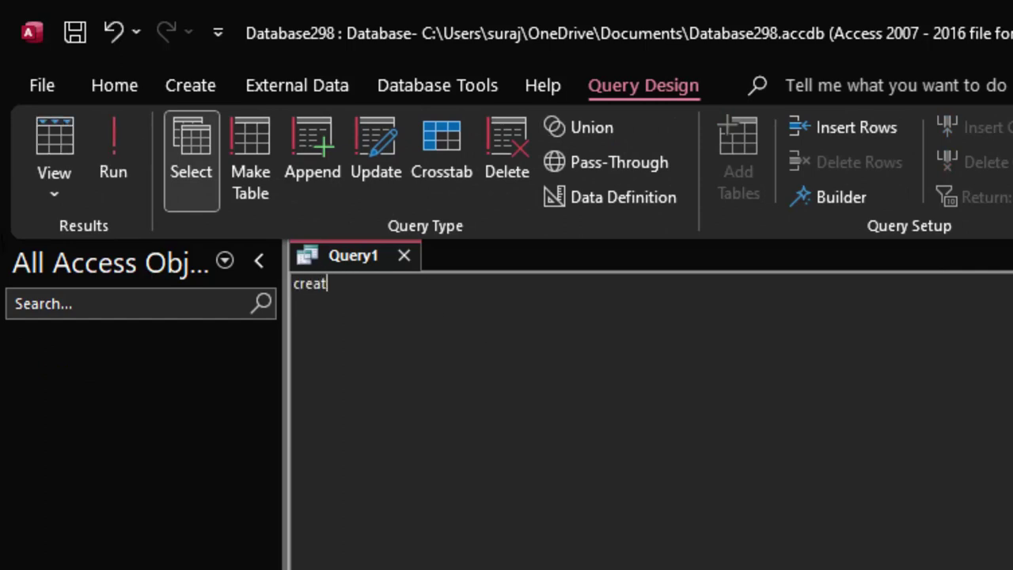
text(e )
text(P)
text(roduct()
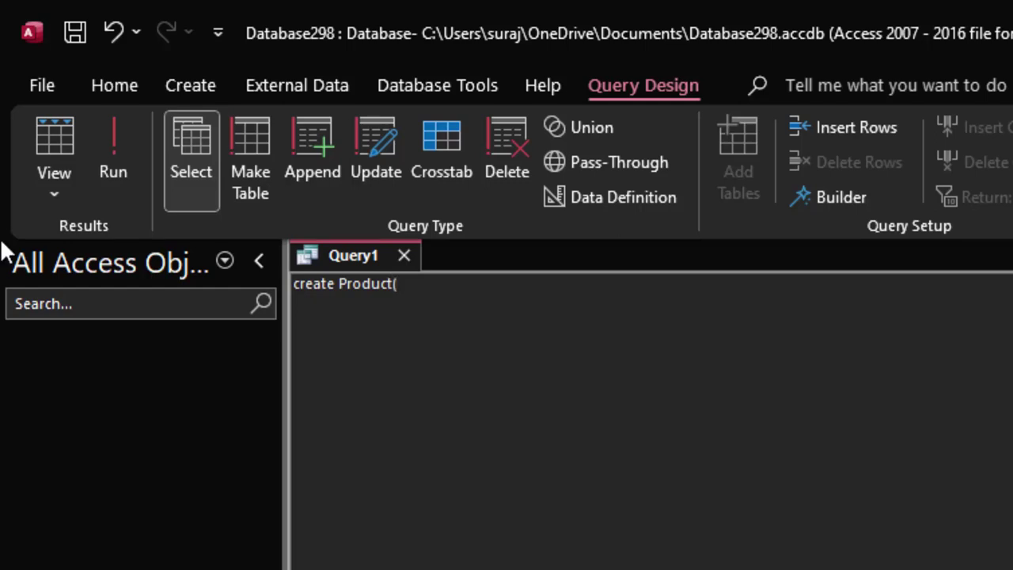
text(id in)
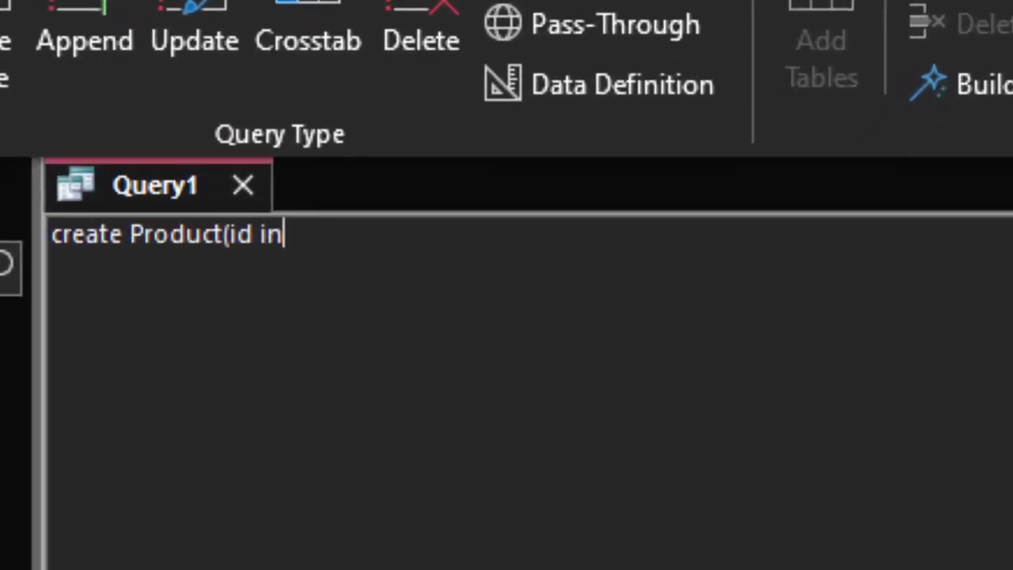
text(t not )
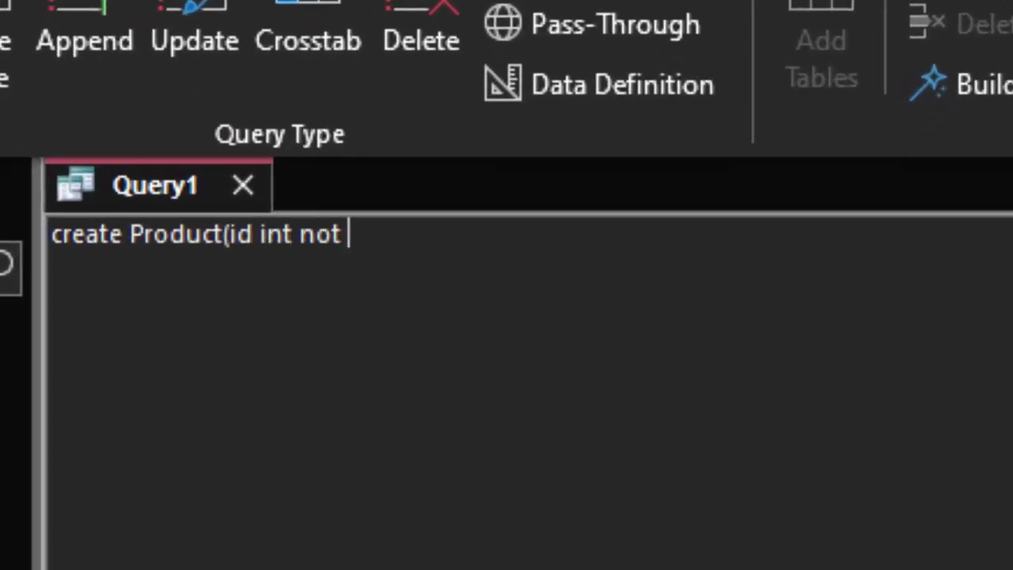
text(null p)
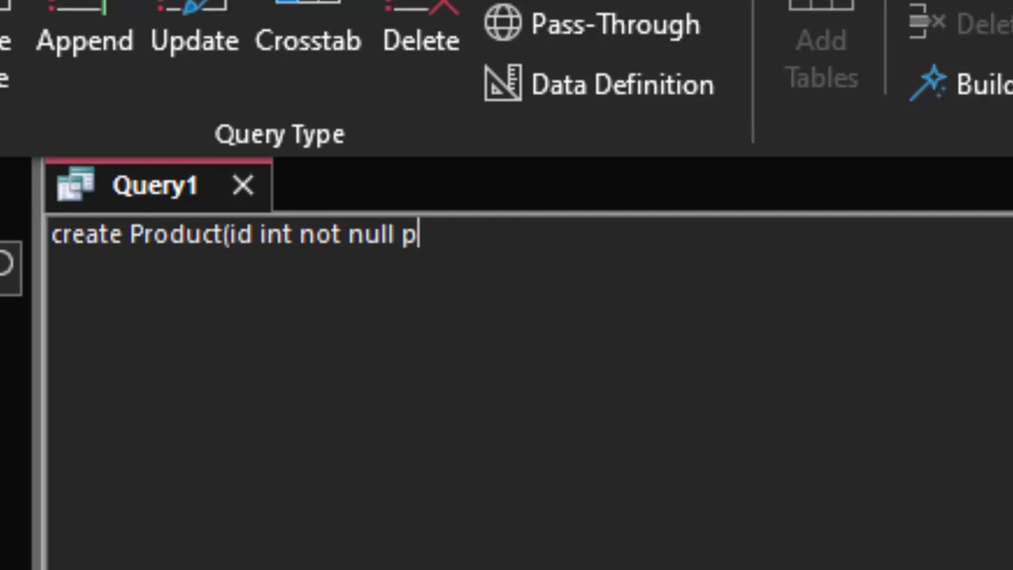
text(rimary l)
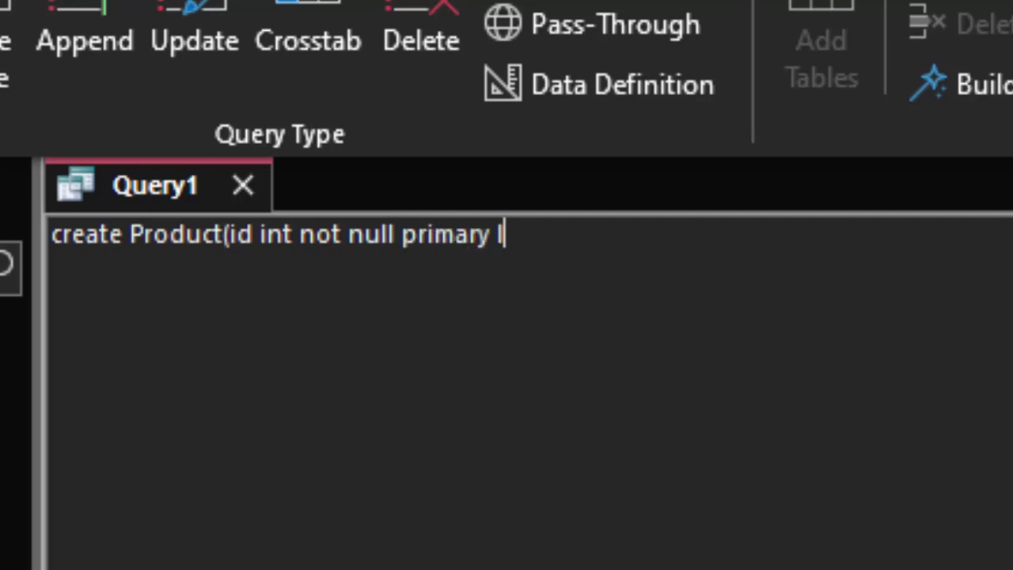
text(k)
key(BackSpace)
key(BackSpace)
text(key,)
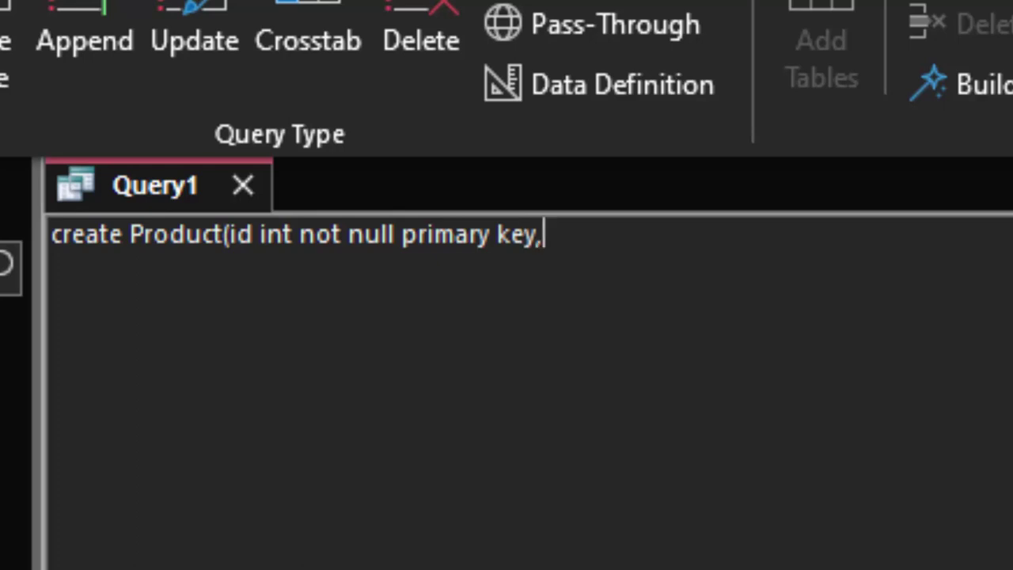
text(Name_of)
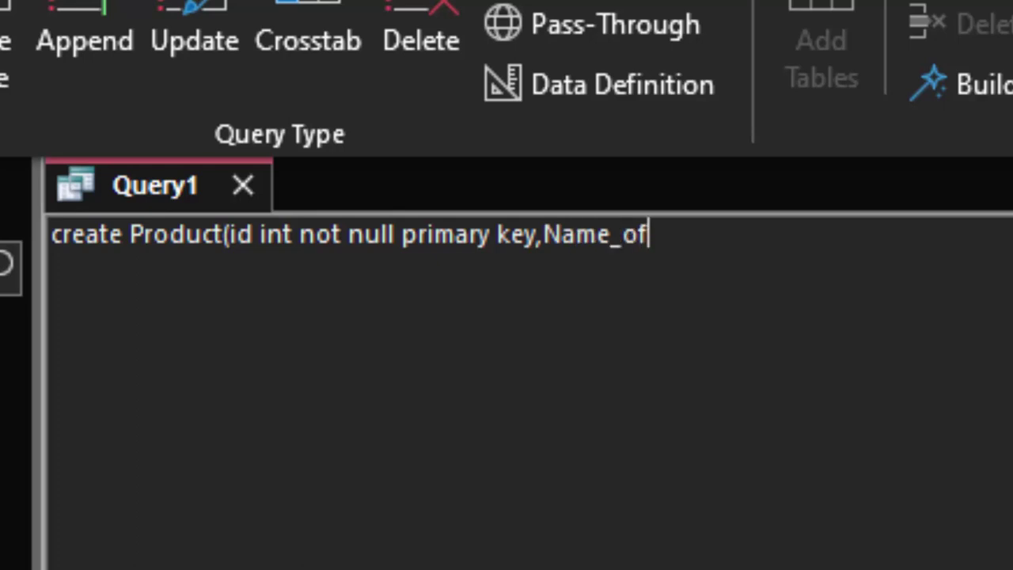
text(_)
text(product)
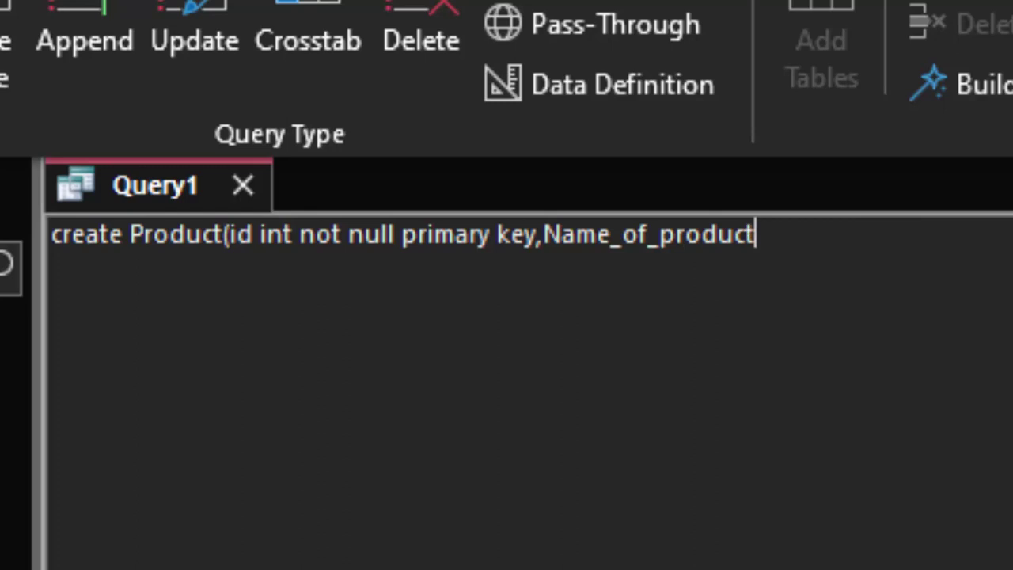
text(,)
text(P)
key(BackSpace)
text(p)
text(rice)
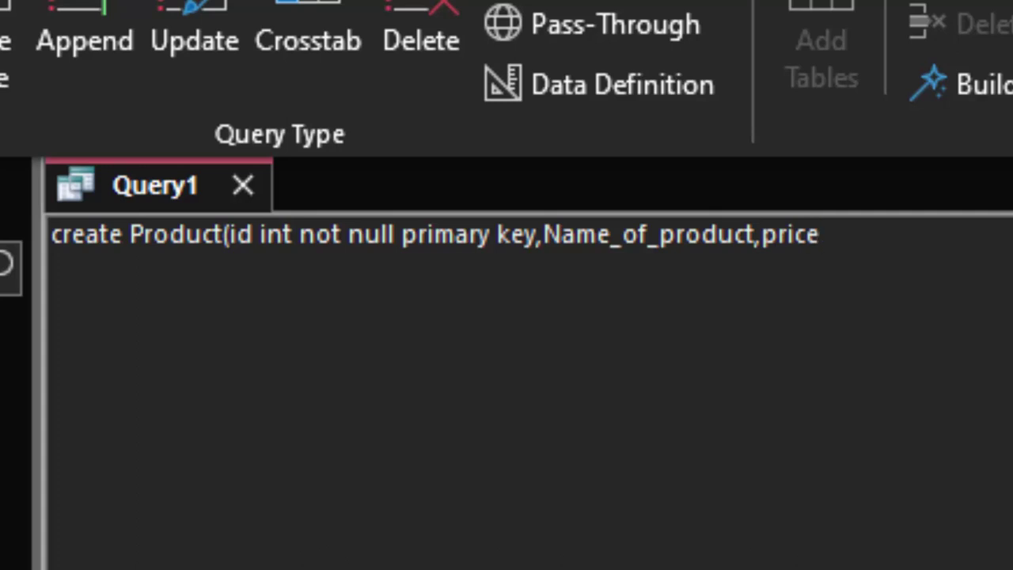
text())
key(Return)
Add the types varchar(40) to Name_of_product and currency); to price.
click(758, 234)
text(va)
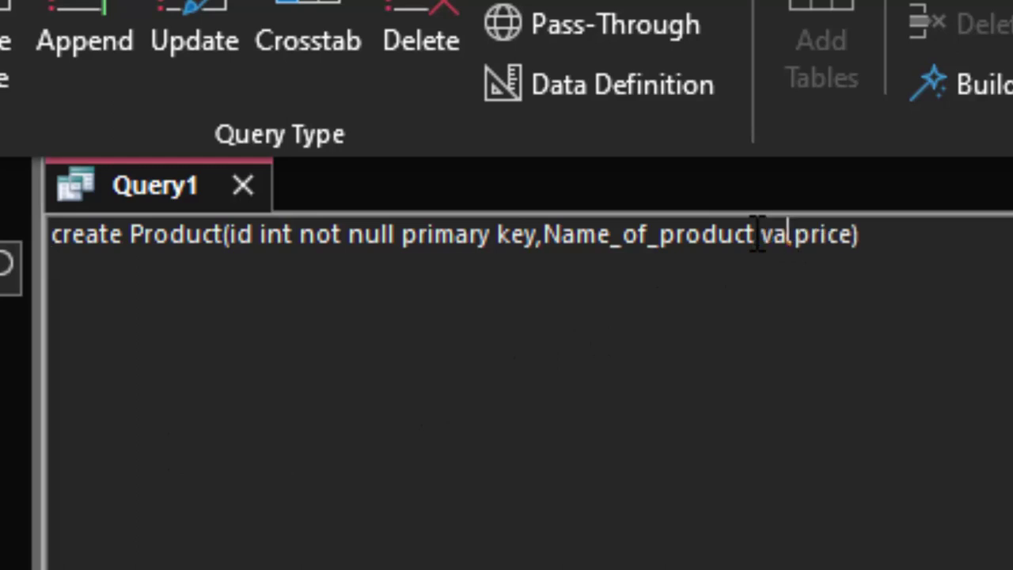
text(rchar()
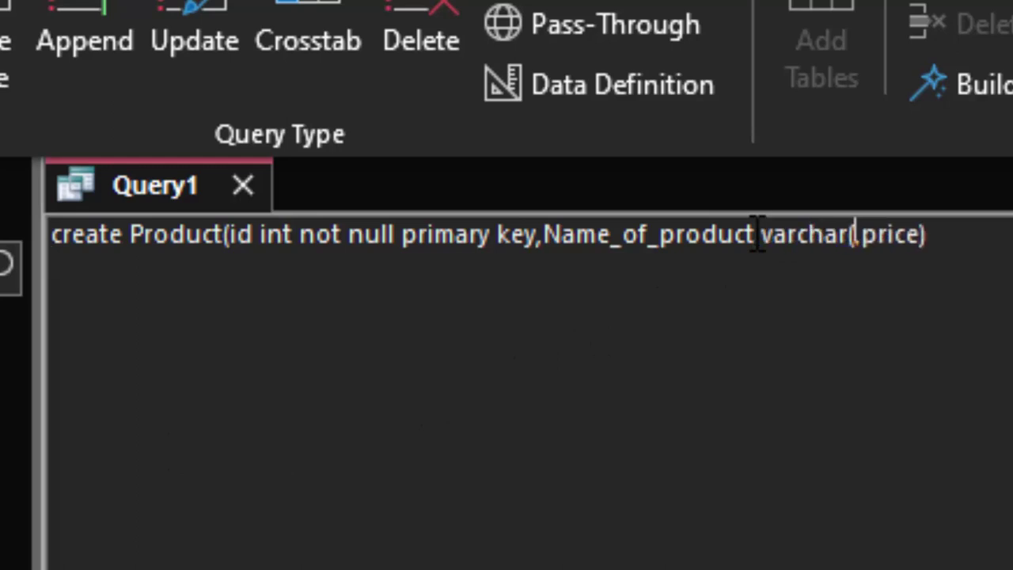
text(40))
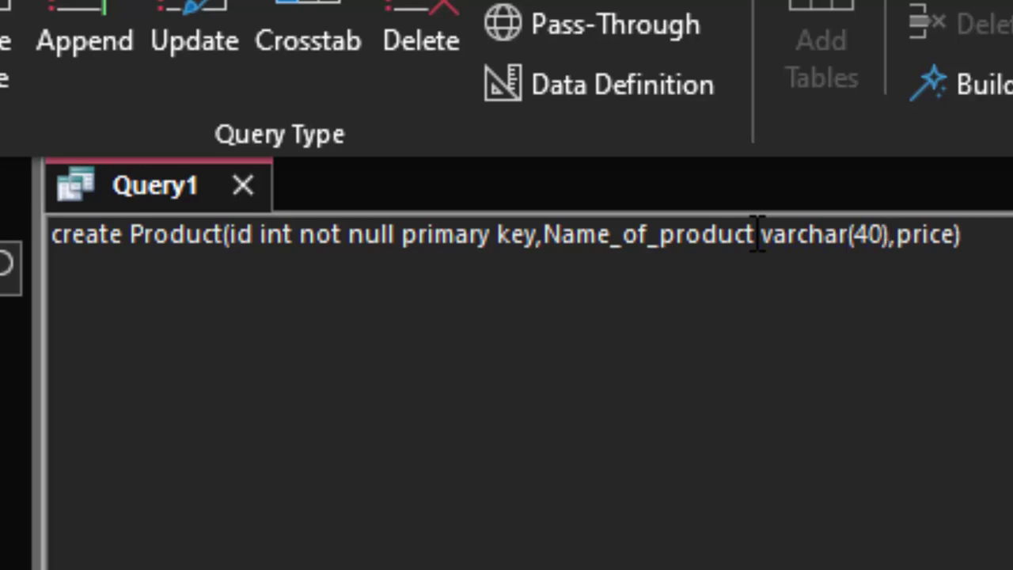
click(955, 234)
text(curre)
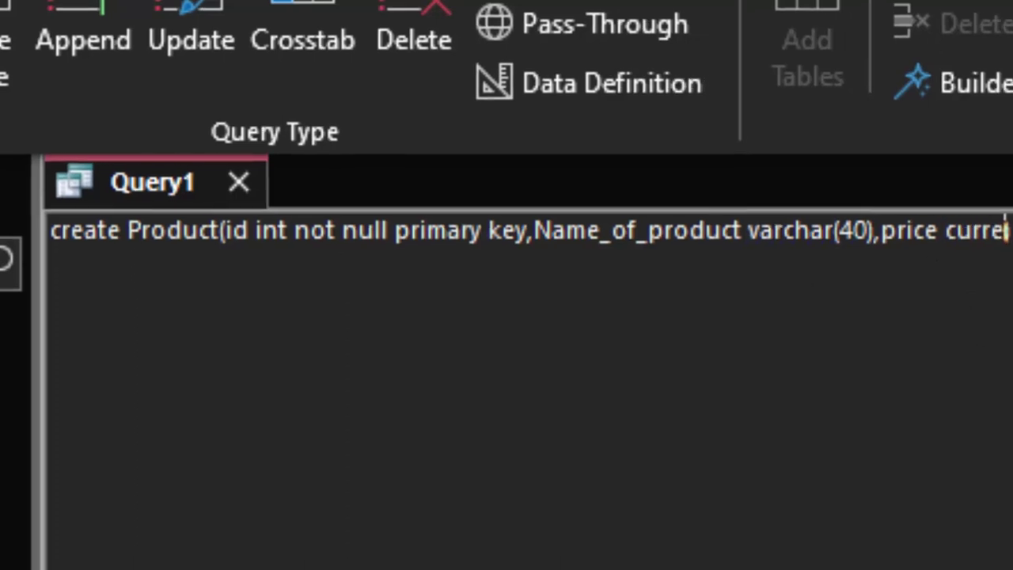
text(ncy))
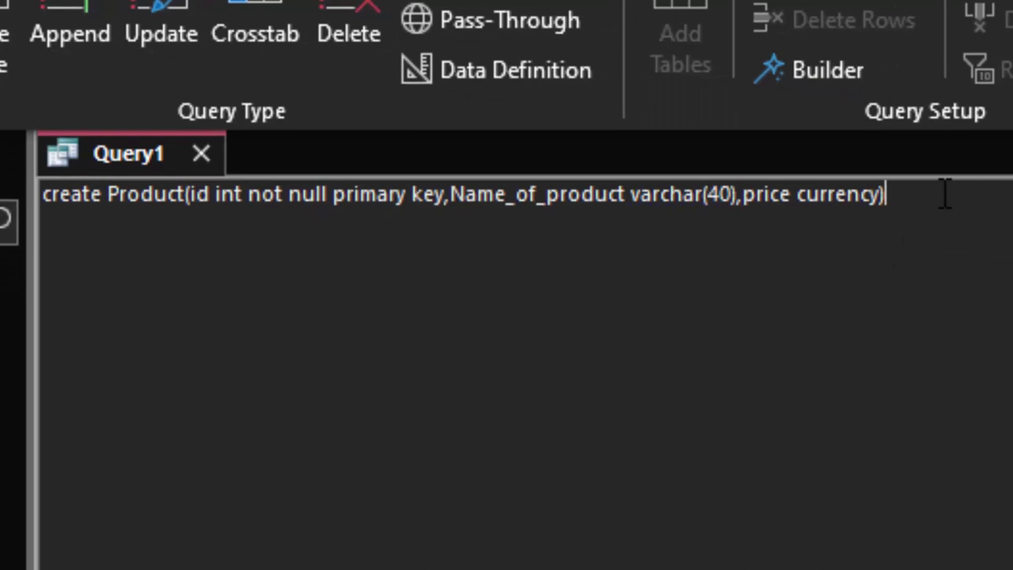
text(;)
Try running the create Product statement and dismiss the resulting syntax error.
mouse_move(945, 194)
mouse_down()
mouse_move(389, 129)
mouse_move(43, 194)
mouse_up()
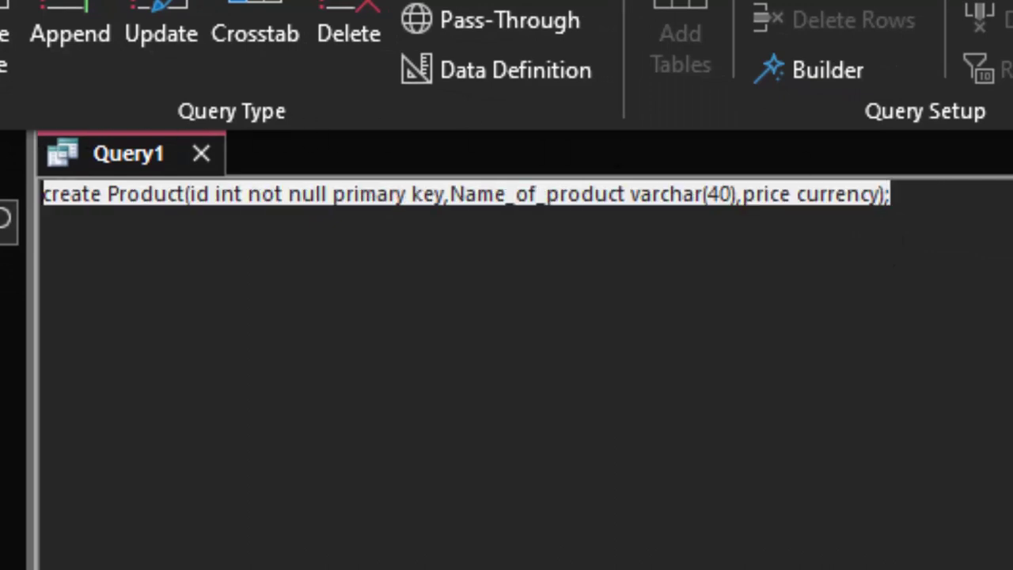
click(96, 126)
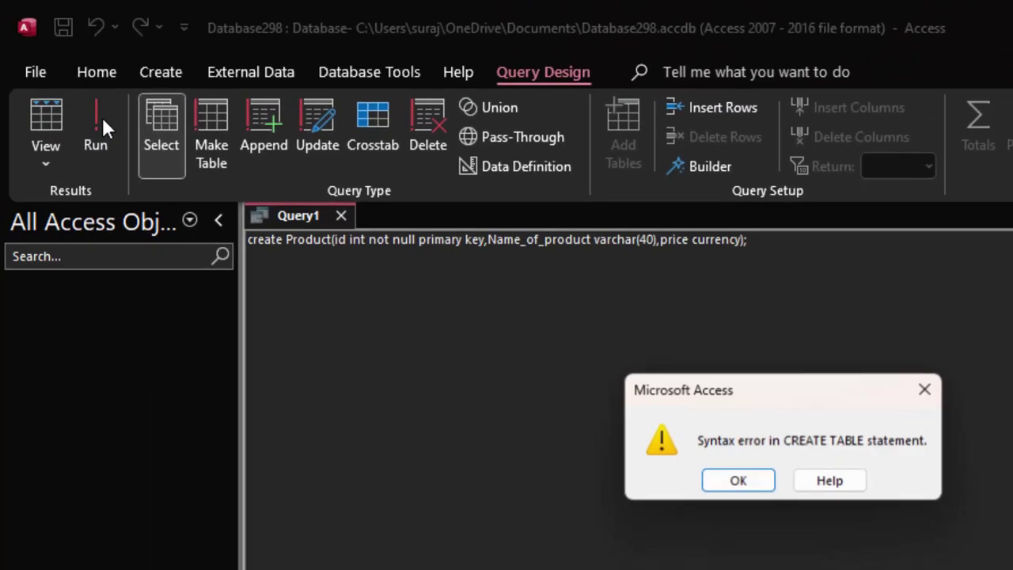
click(752, 482)
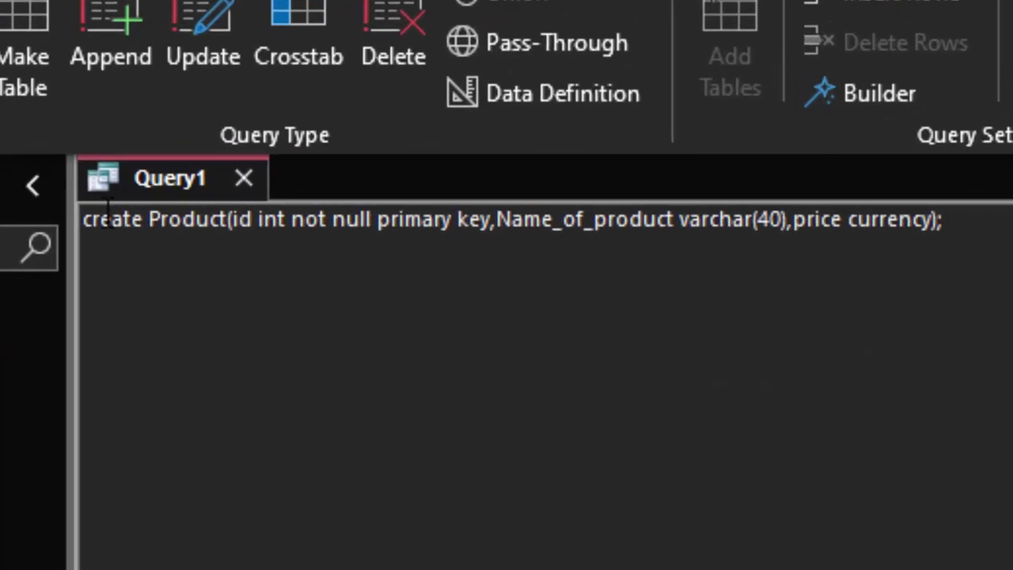
Insert 'Table' after 'create' so the statement reads 'create Table Product(…)'.
click(145, 220)
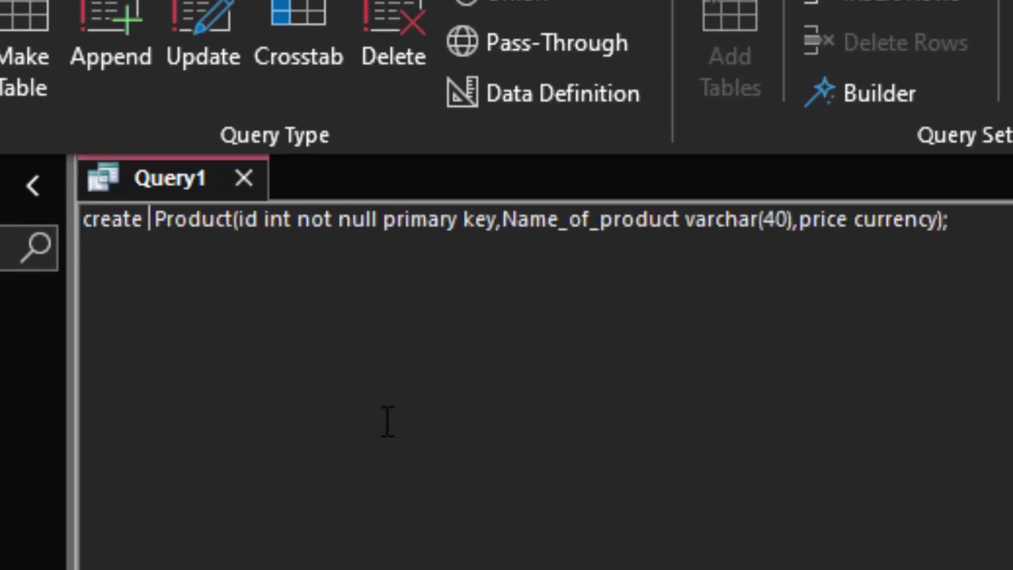
text(Tab)
key(shift+End)
key(Delete)
text(le)
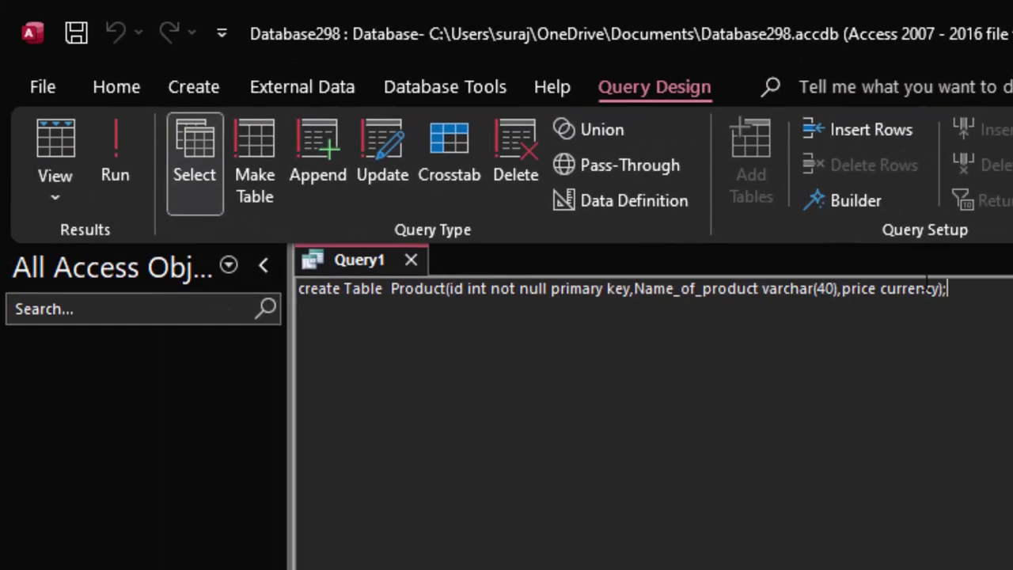
drag(948, 288, 300, 288)
Run the corrected query, open the new Product table, and enter id 1 for the first record.
click(143, 154)
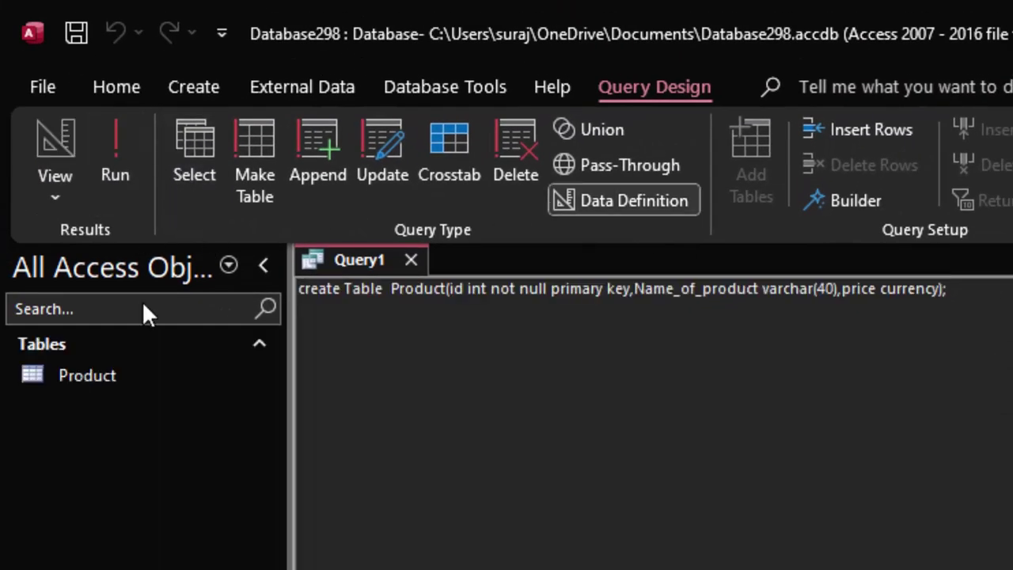
click(72, 371)
double_click(72, 371)
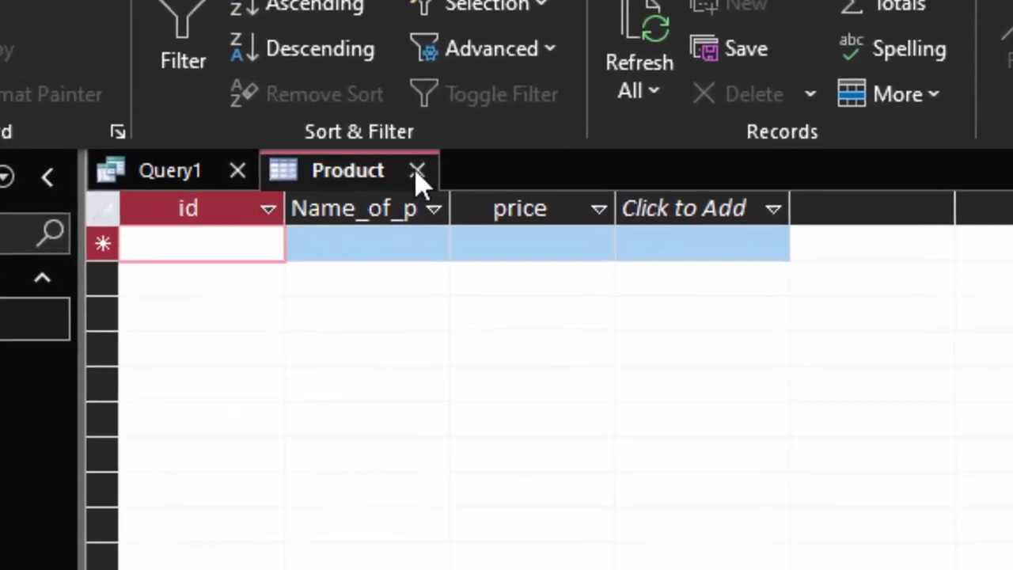
click(430, 179)
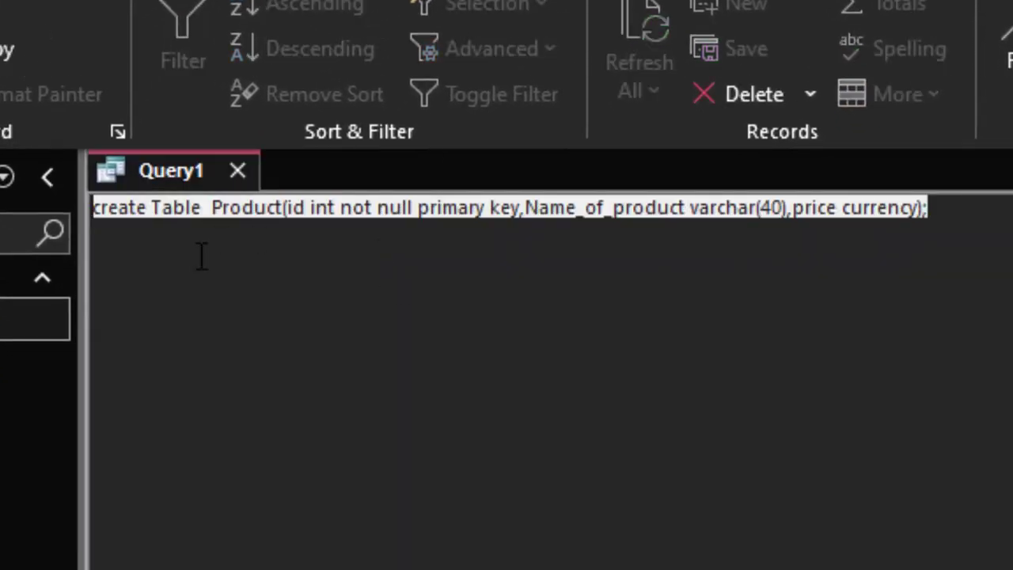
double_click(34, 321)
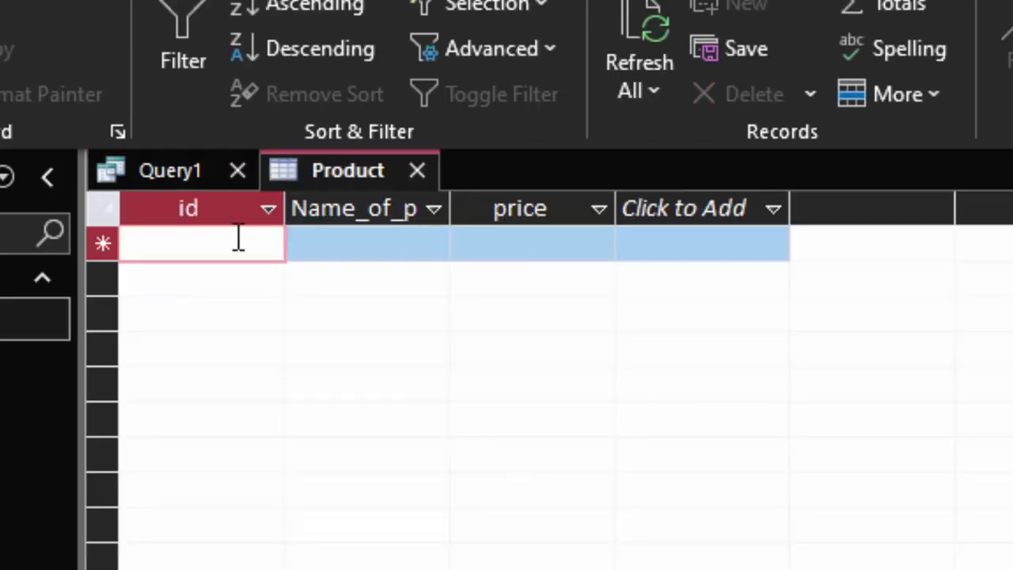
text(1)
key(Tab)
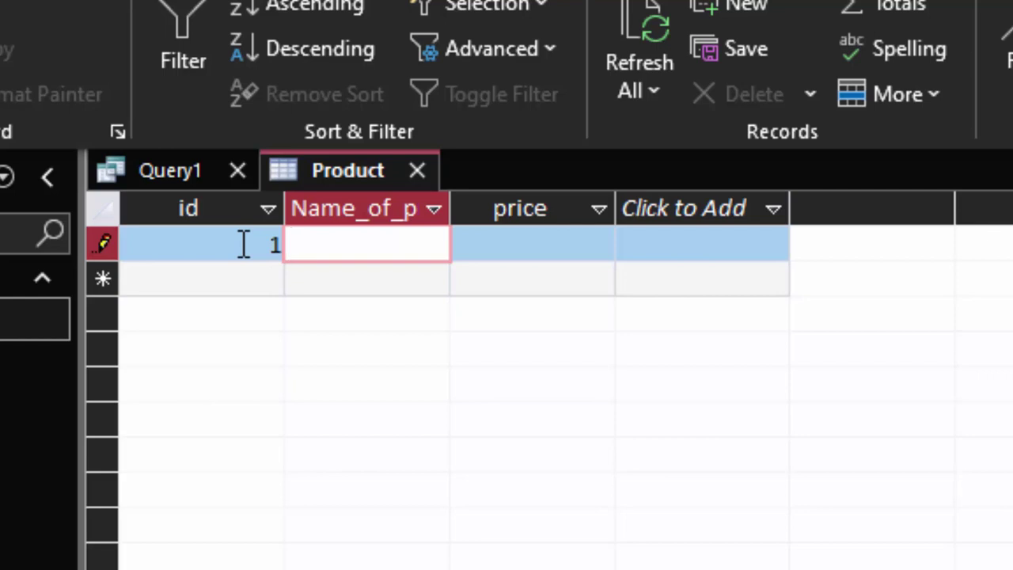
Enter Keyboard priced 500, then record 2, Mouse priced 200.
text(Keyb)
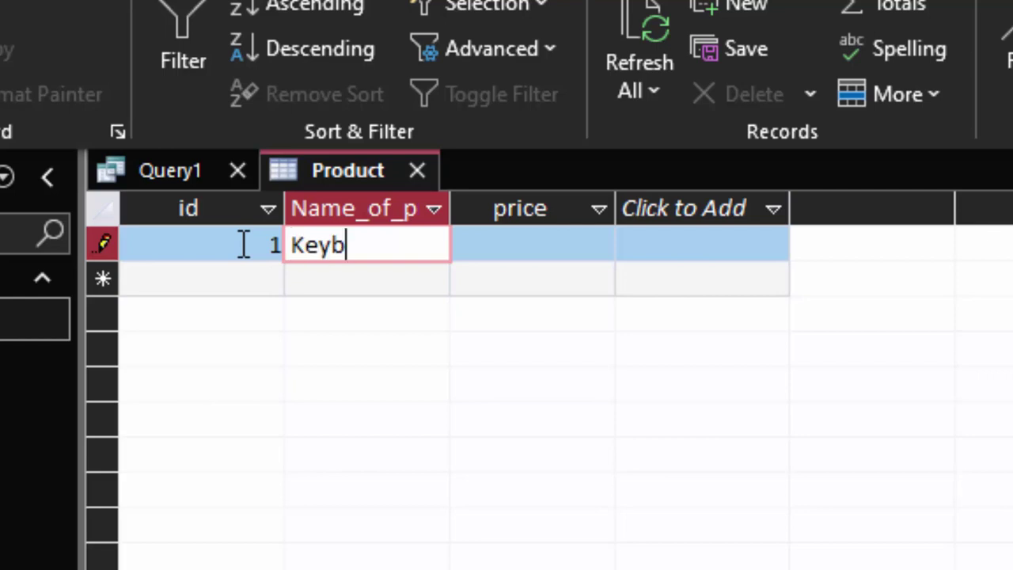
text(oard)
key(Tab)
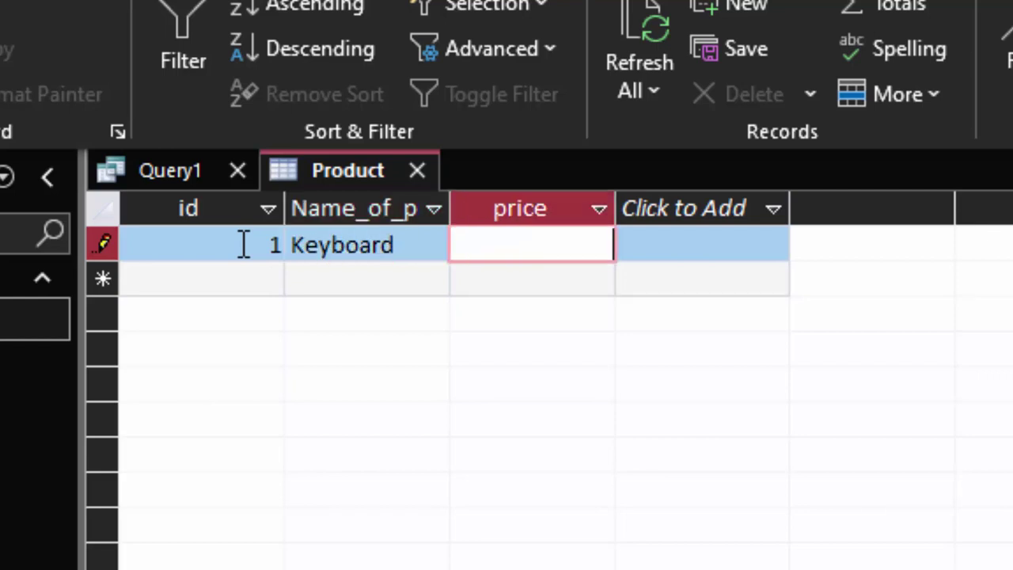
text(500)
key(Tab)
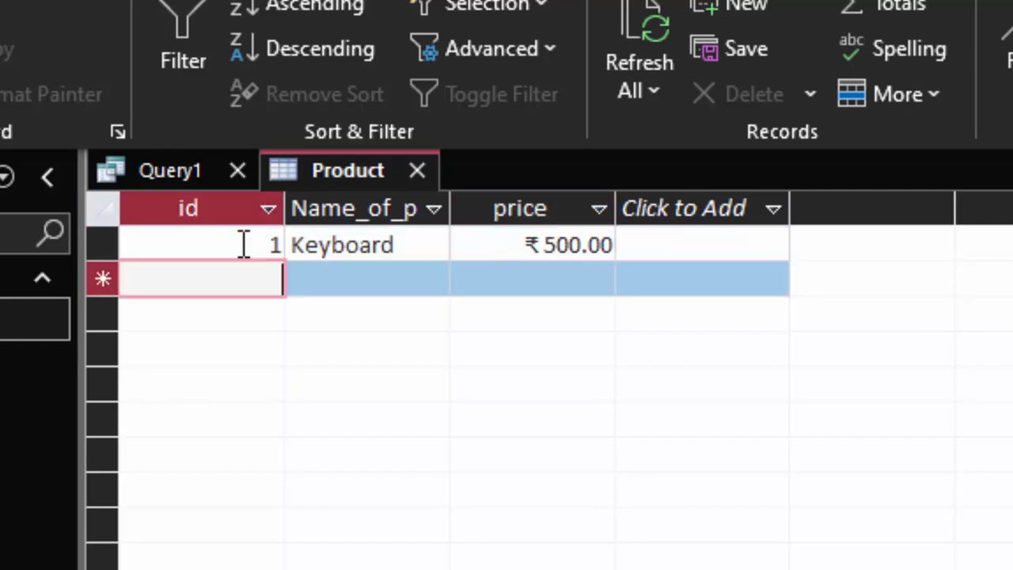
text(2)
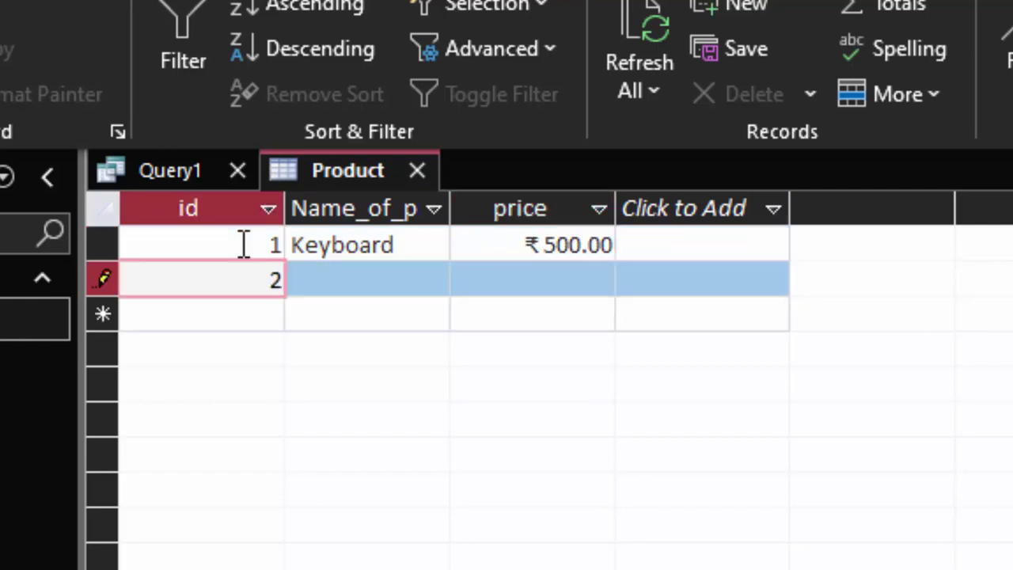
key(Tab)
text(M)
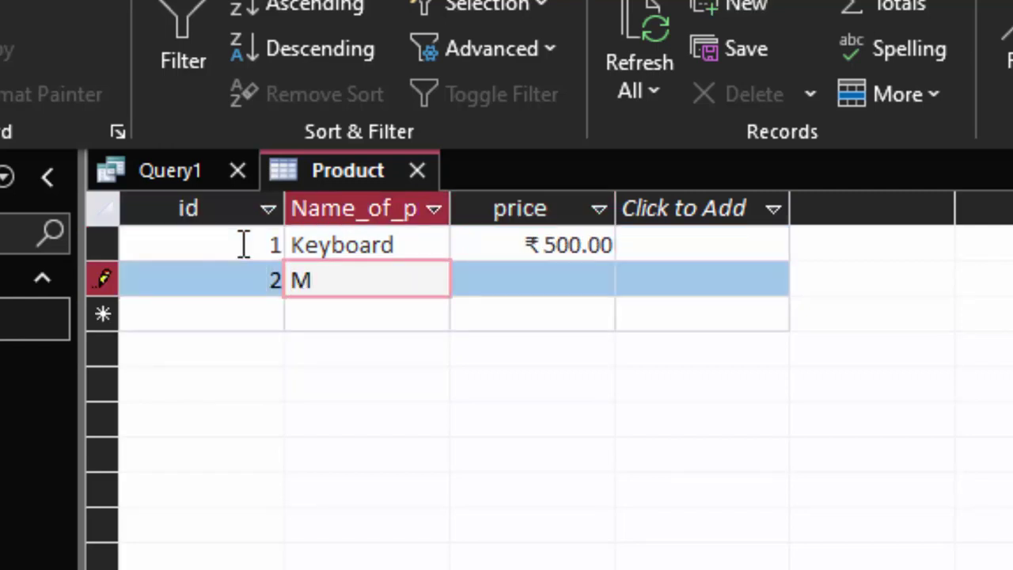
text(ouse)
key(Tab)
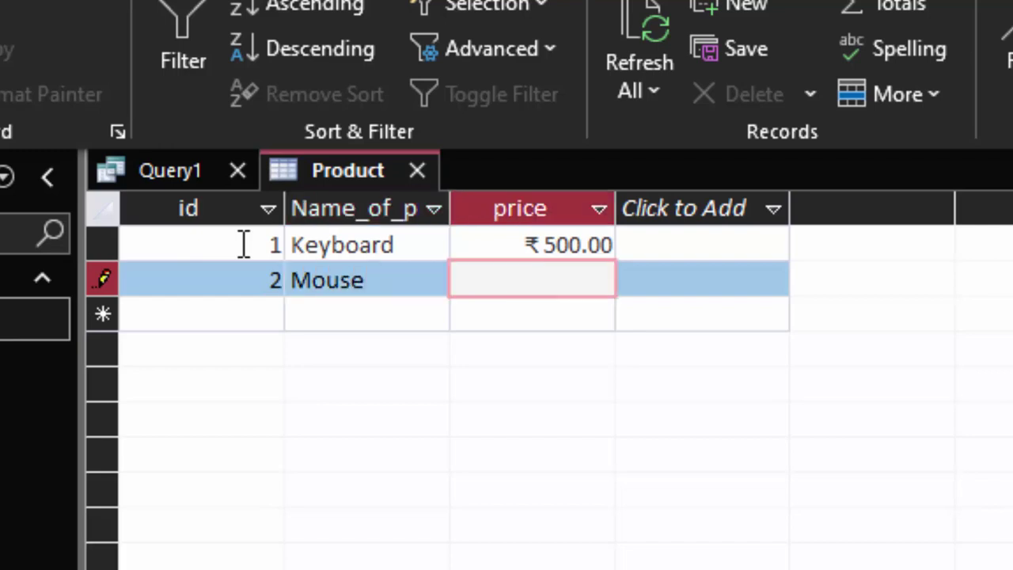
text(200)
key(Tab)
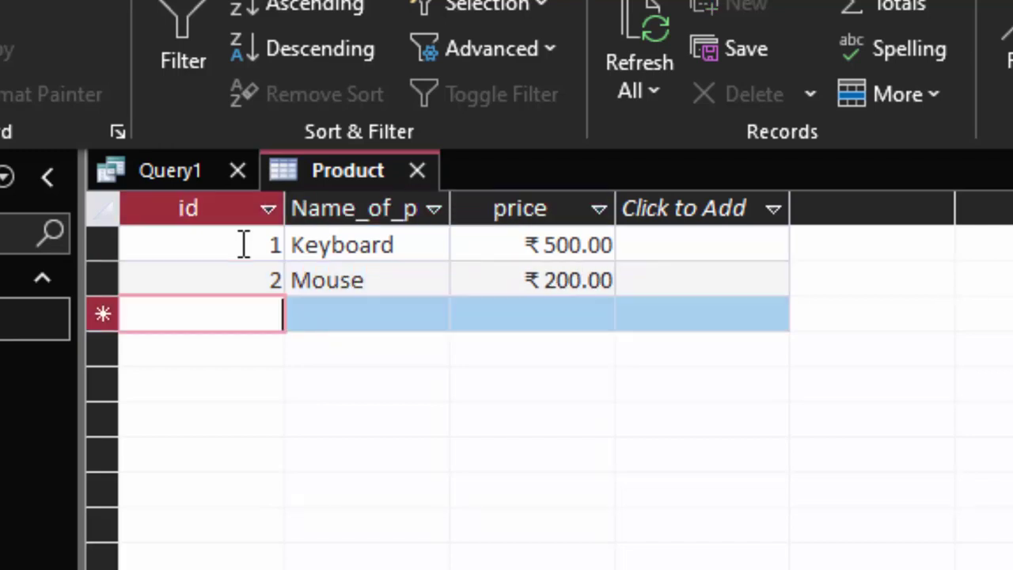
Enter record 3, CPU priced 25,000.
text(3)
key(Tab)
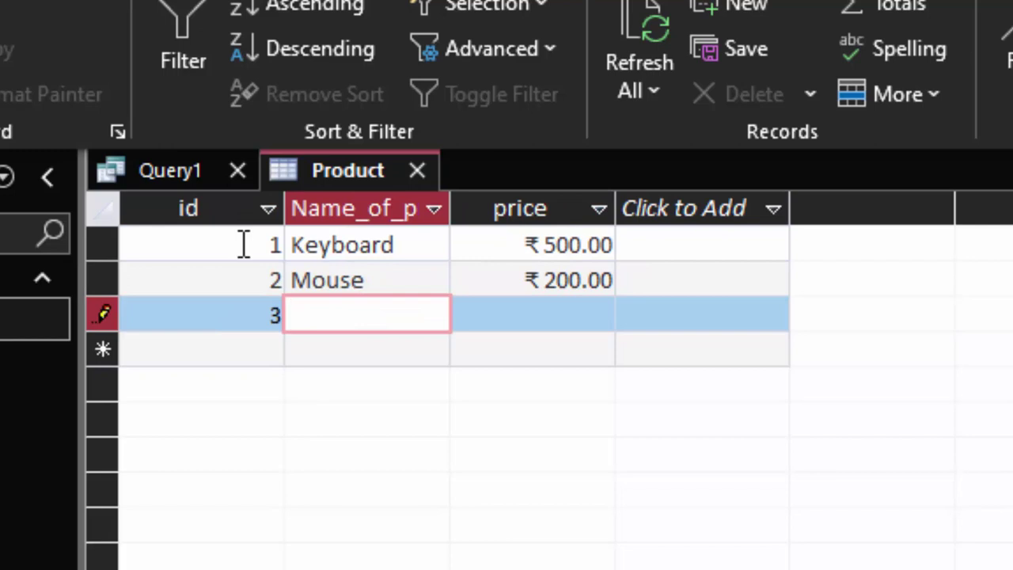
text(CPU)
key(Tab)
text(2)
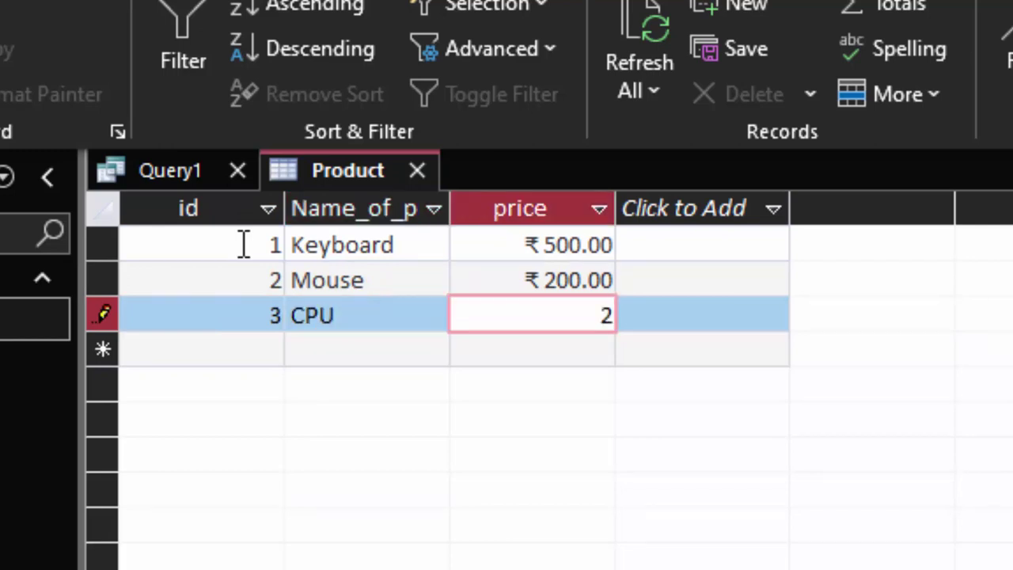
text(5,000)
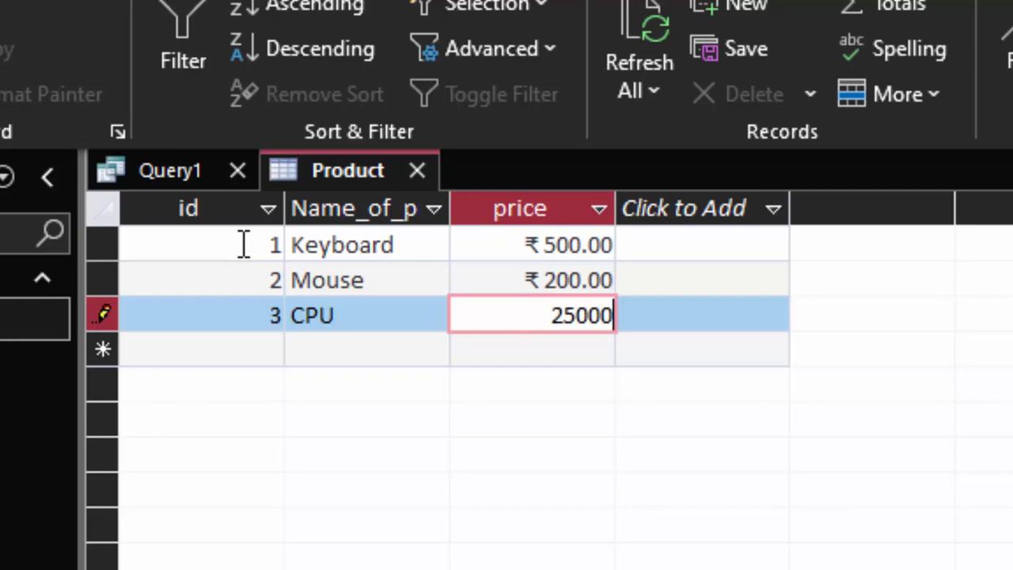
key(Tab)
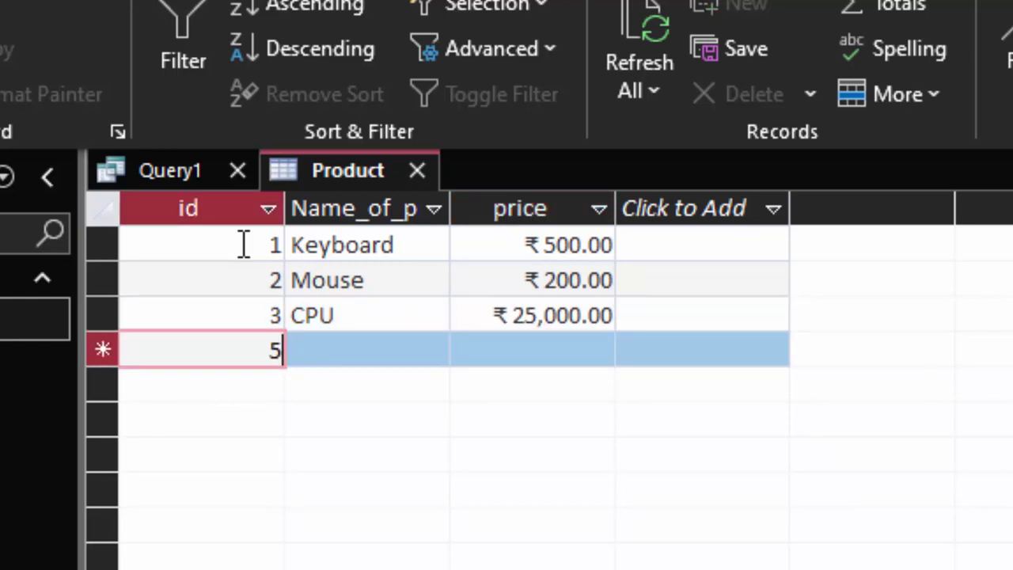
Enter GPU priced 12500 and Printer with its price 18800.
key(Tab)
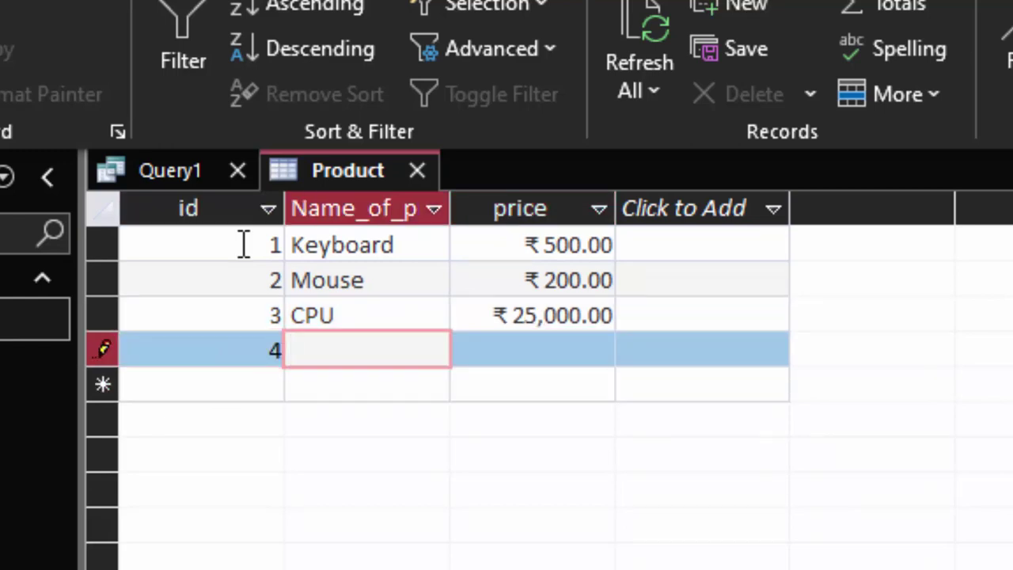
text(GP)
text(U)
key(Tab)
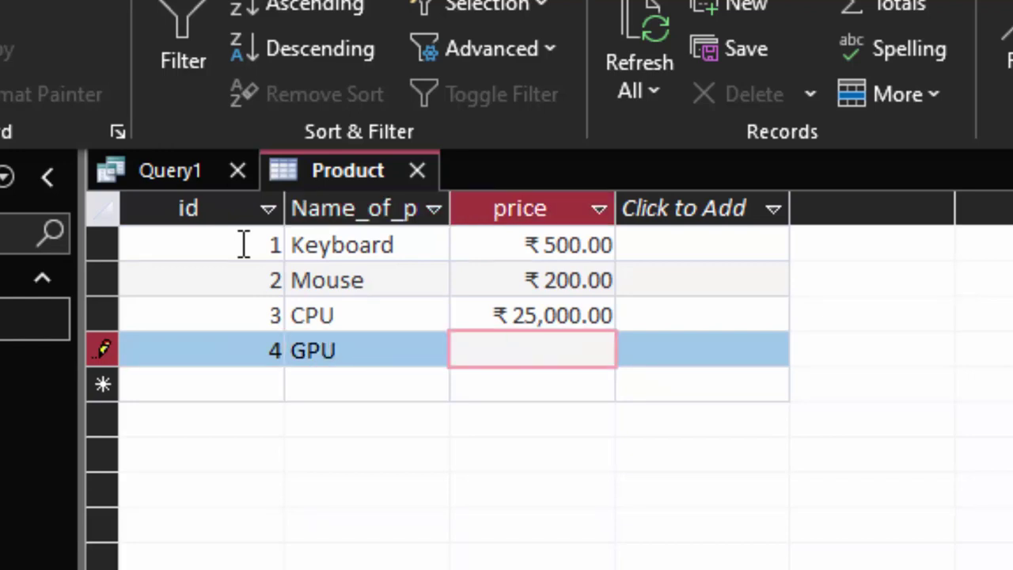
text(12500)
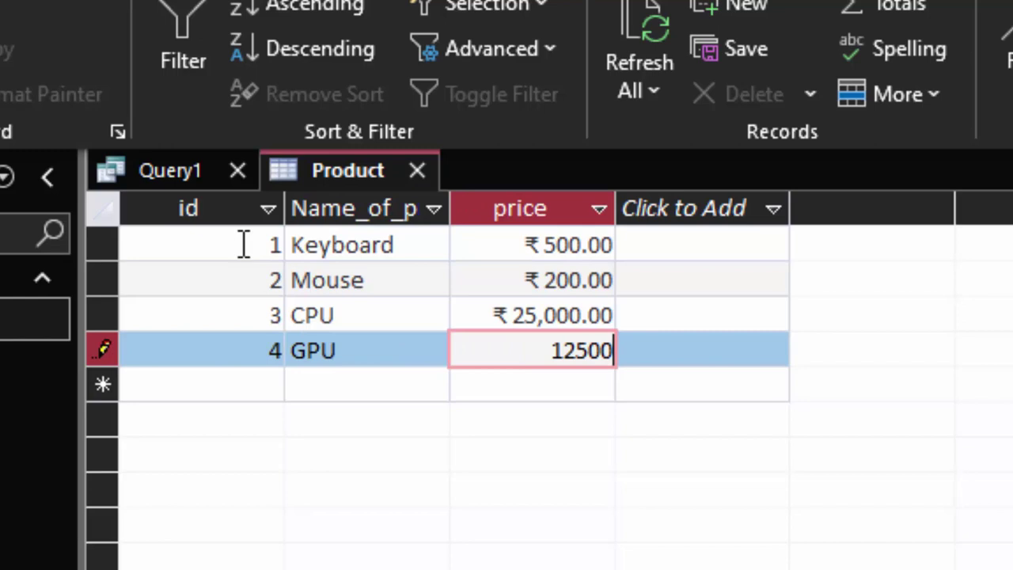
key(Tab)
text(5)
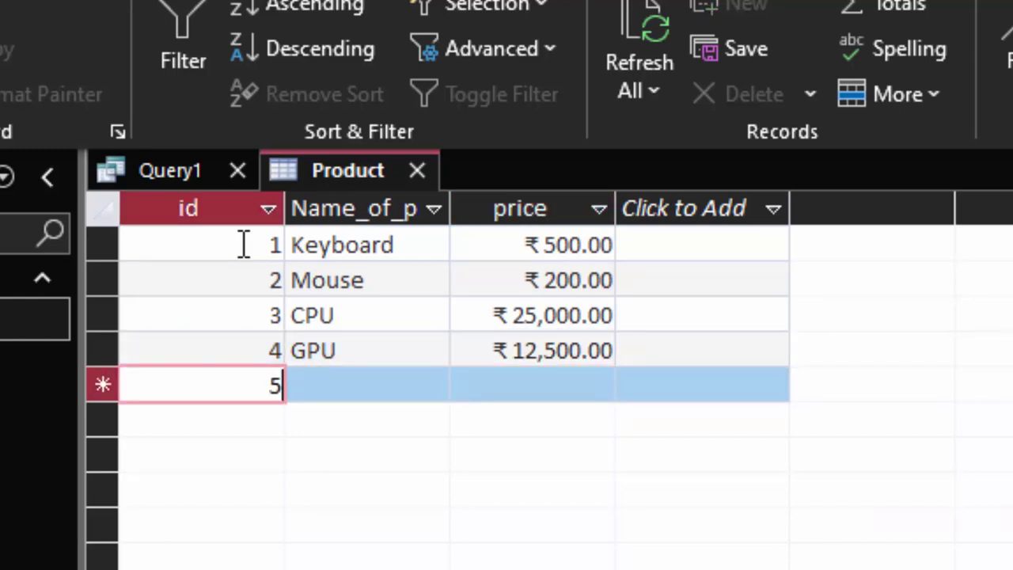
key(Tab)
text(P)
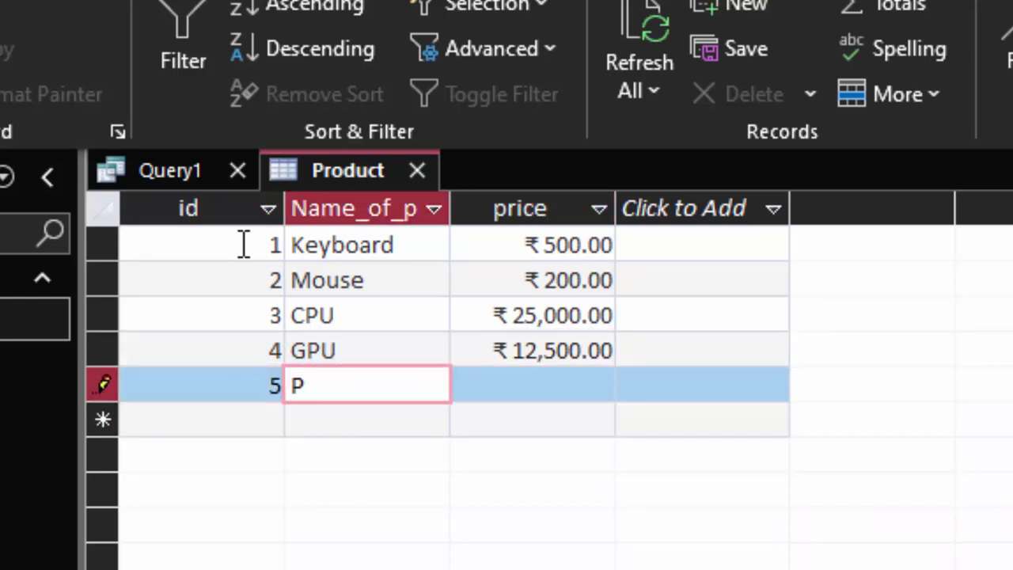
text(rinter)
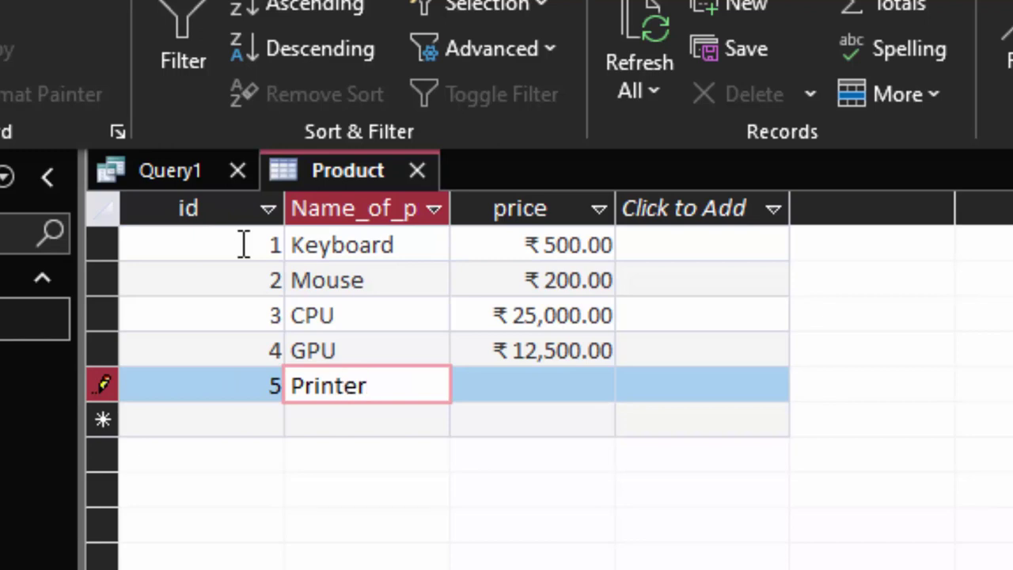
key(Tab)
text(1)
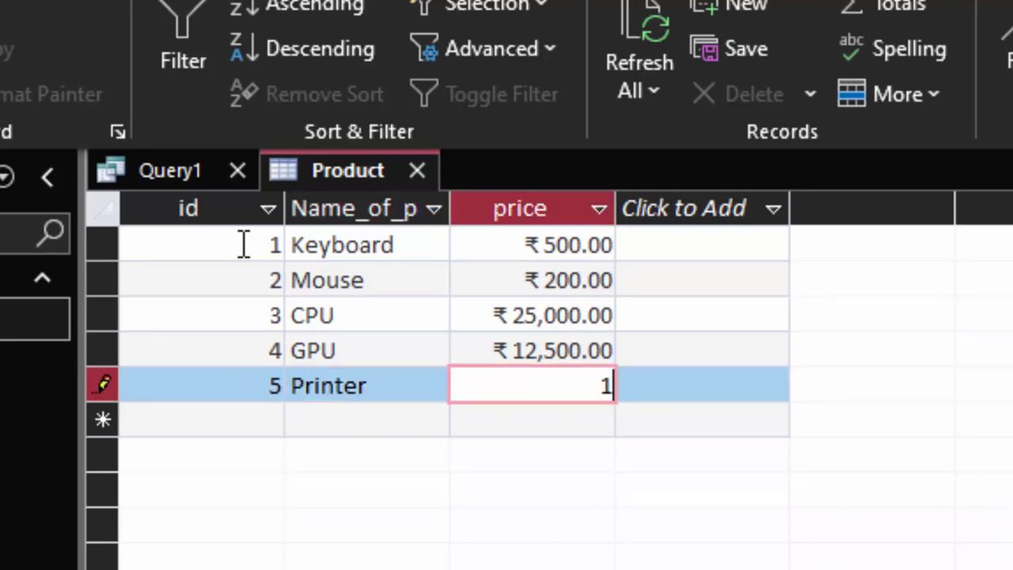
text(88)
text(00)
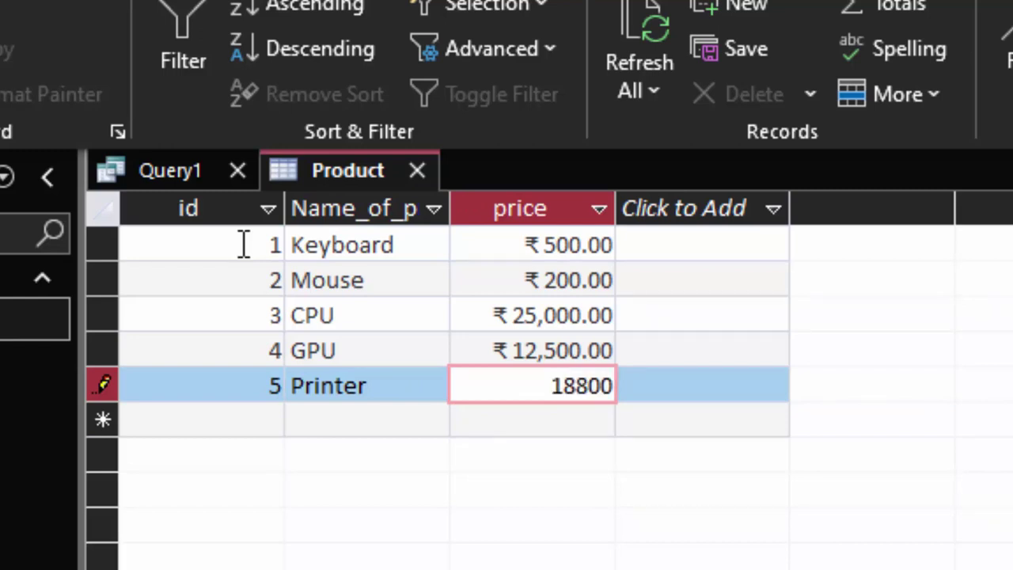
Commit the Printer record, close the Product table, and save and close the query as Query1.
click(479, 425)
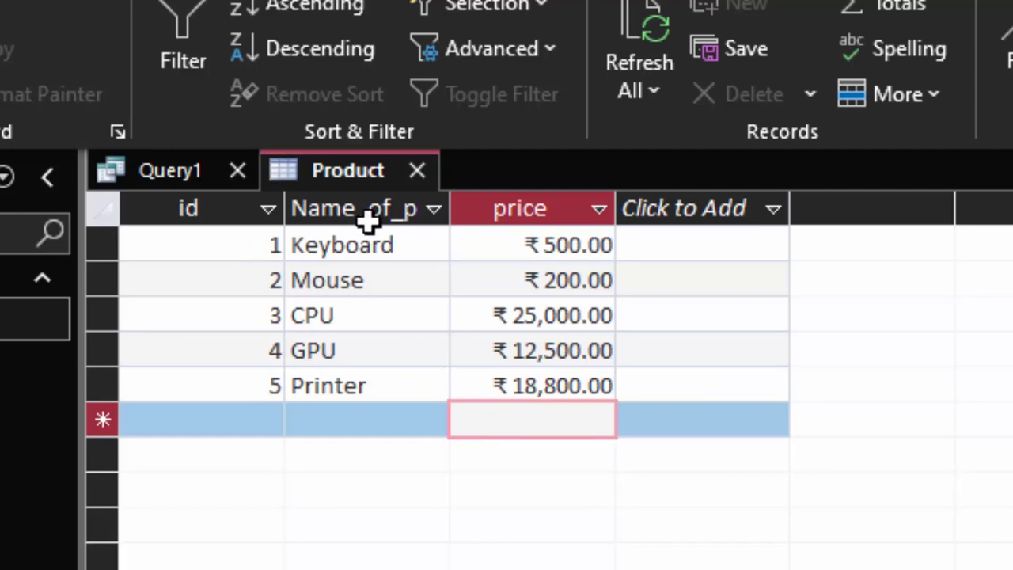
click(417, 170)
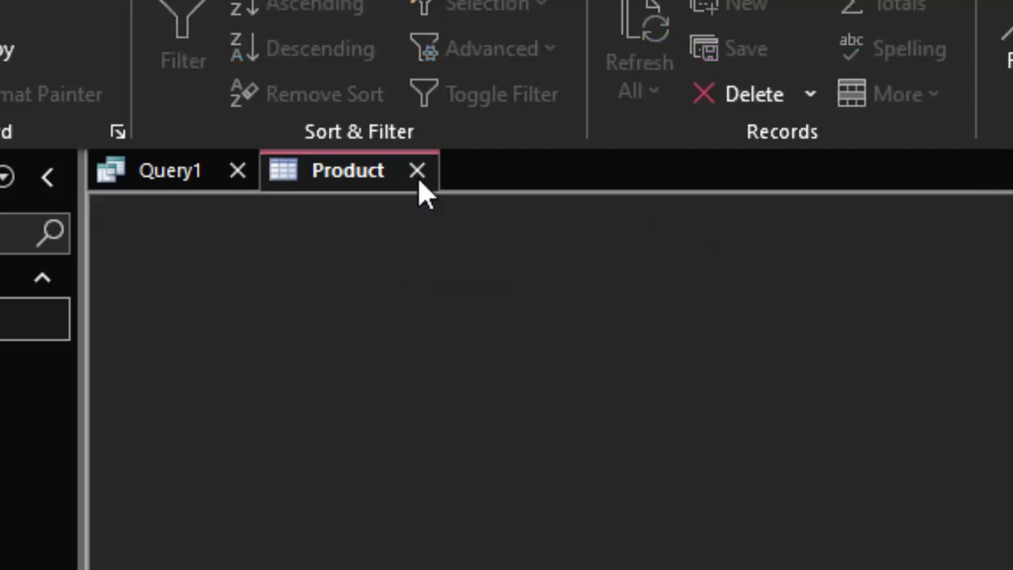
right_click(165, 186)
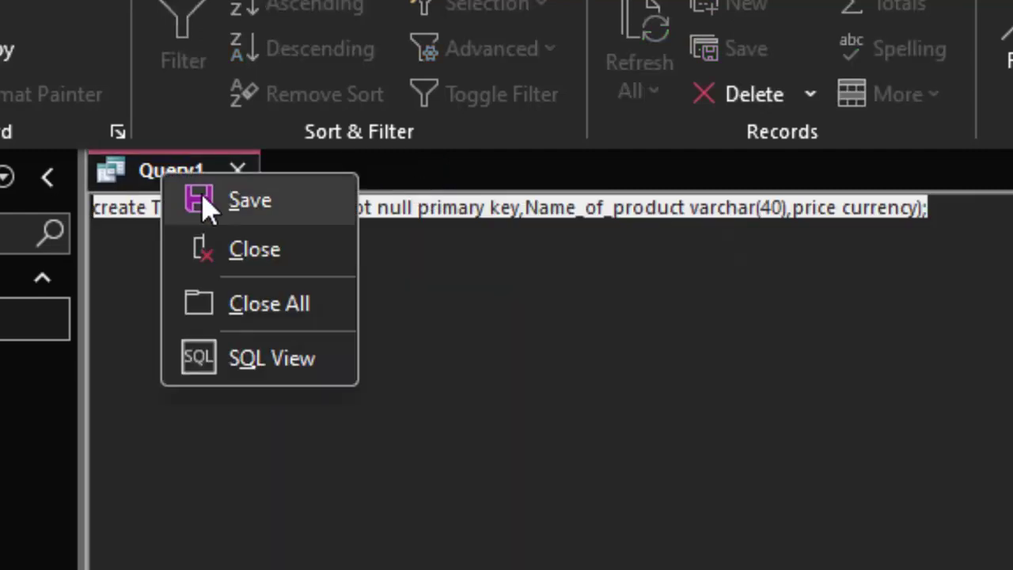
click(204, 200)
click(899, 364)
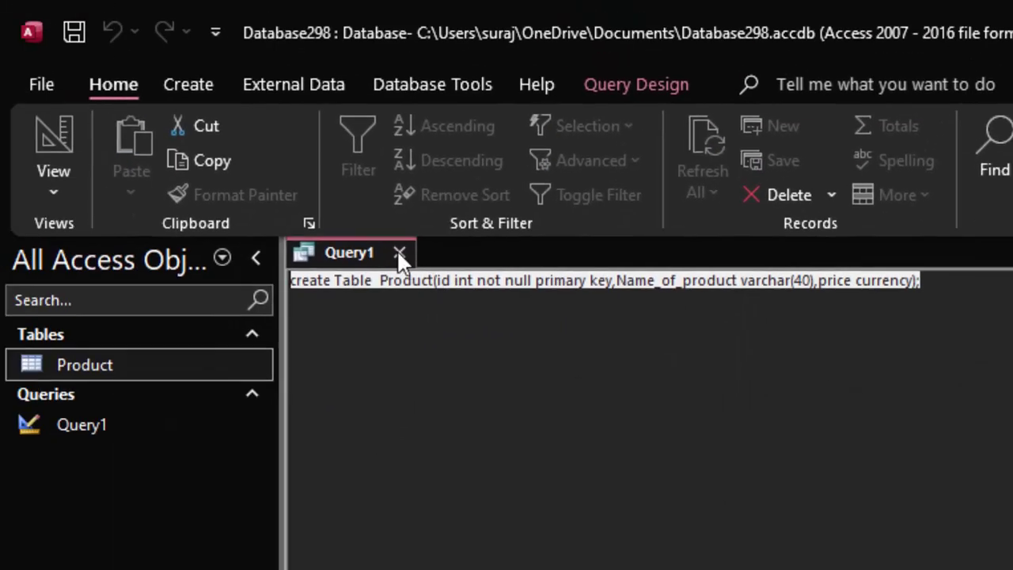
click(400, 253)
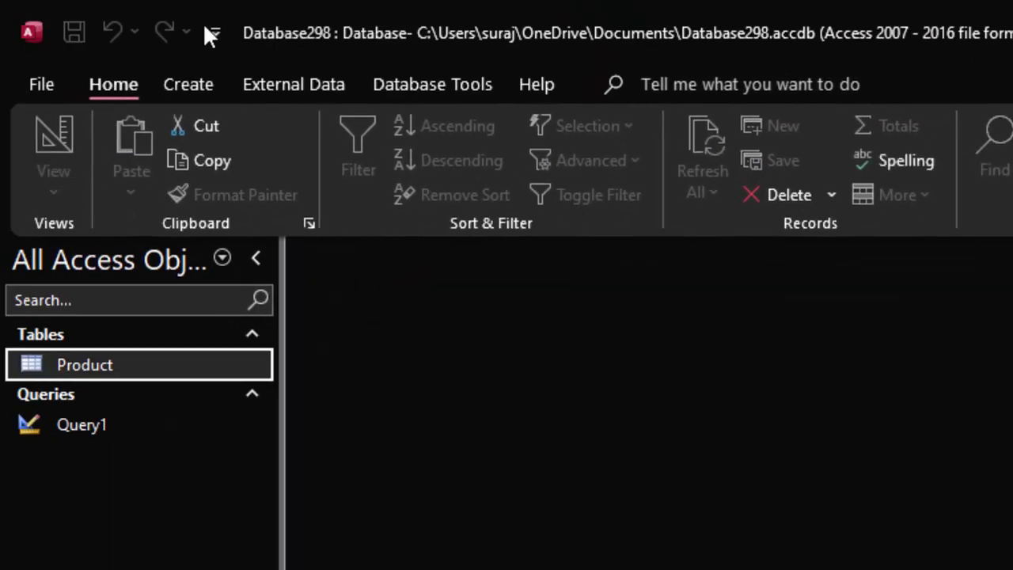
Start a new blank query, Query2, in SQL view.
click(178, 87)
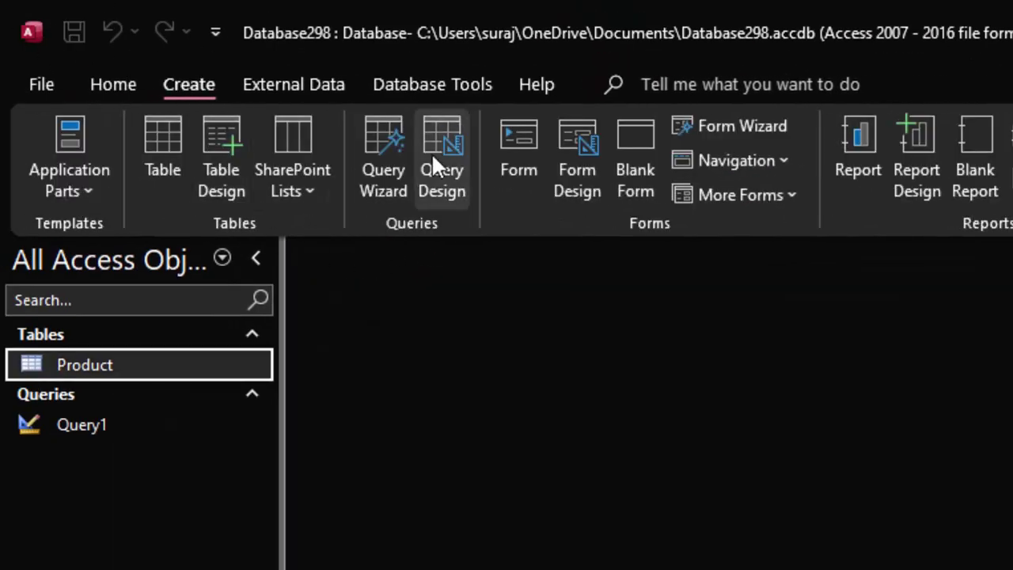
click(433, 123)
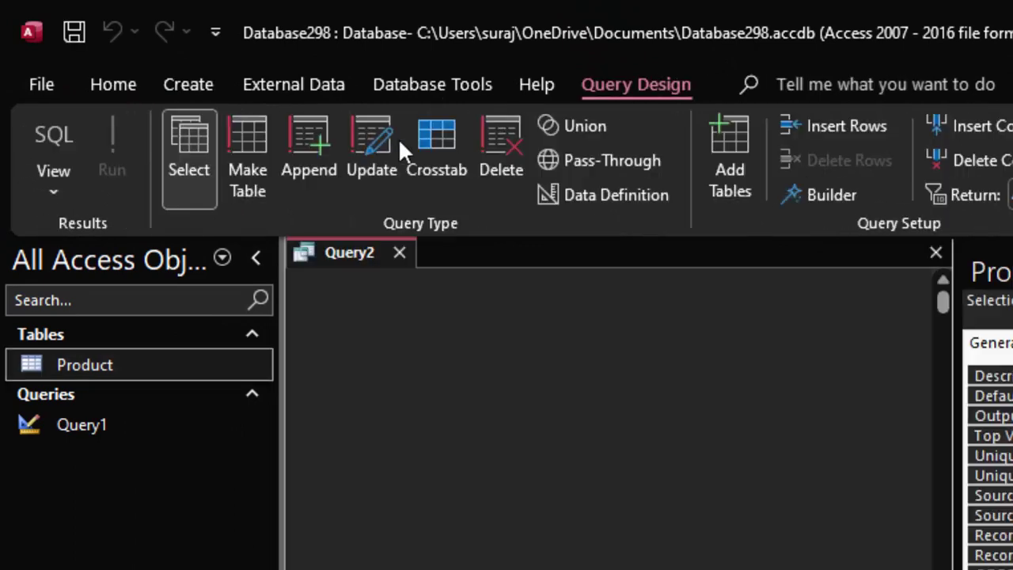
click(41, 139)
Replace SELECT; with 'alter table Product add Unit float;' and run it.
key(BackSpace)
text(al)
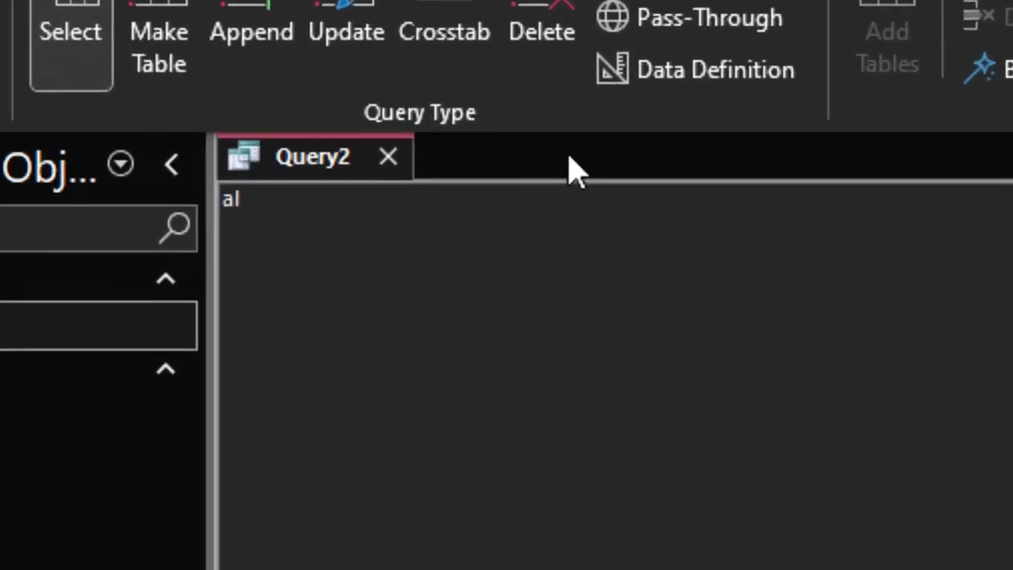
text(ter)
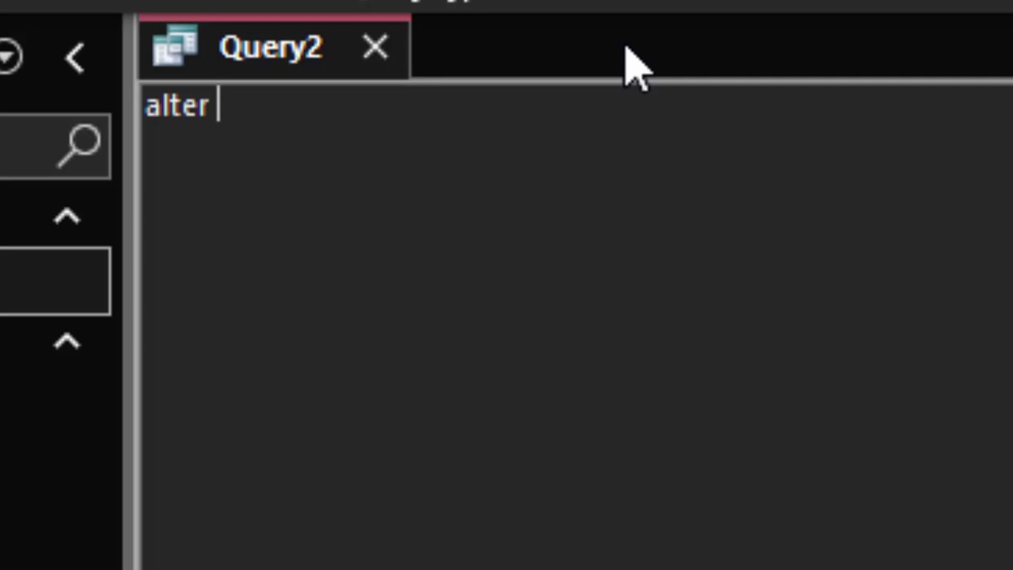
text( tab)
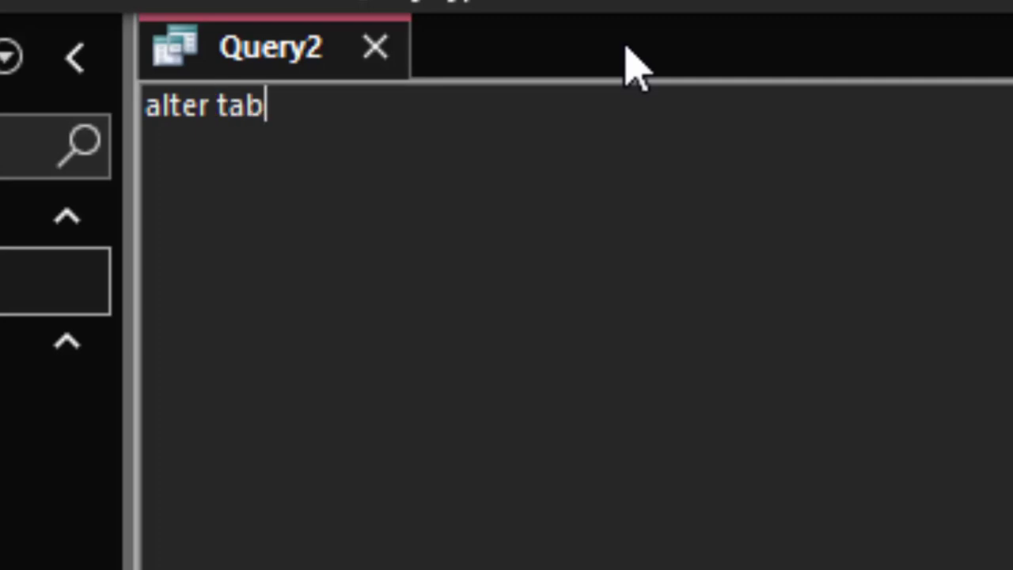
text(le )
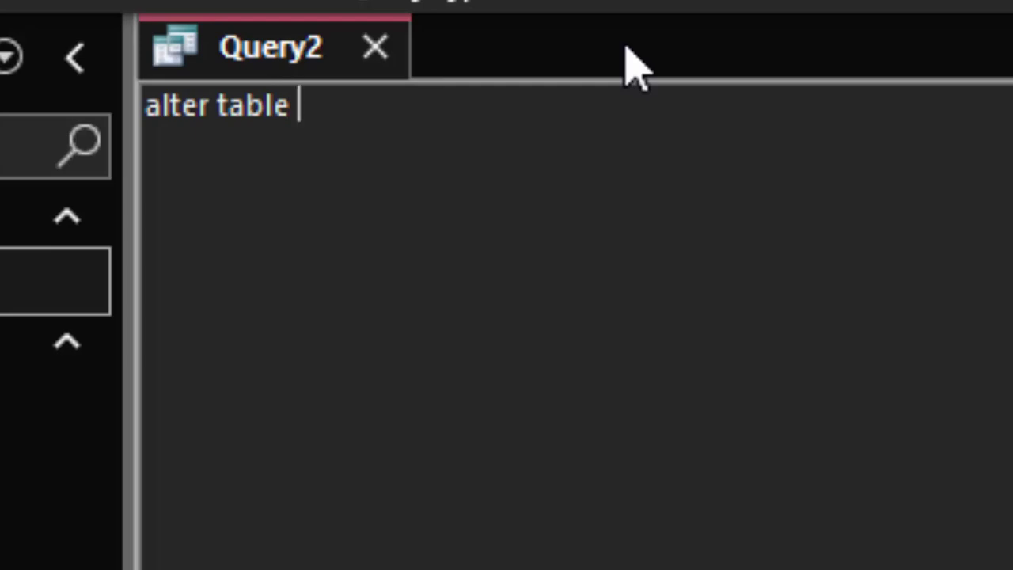
text(Pr)
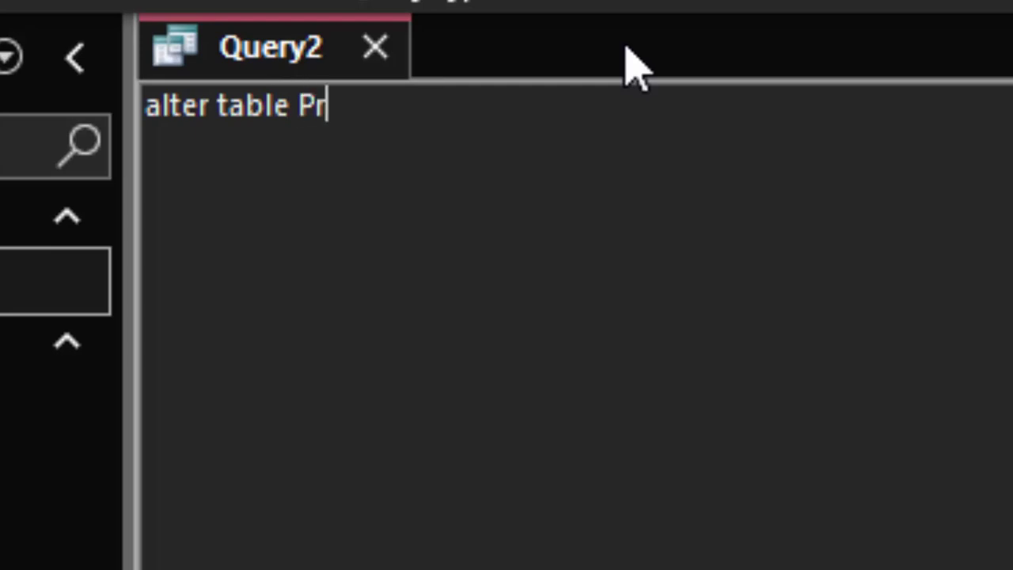
text(o)
text(duct)
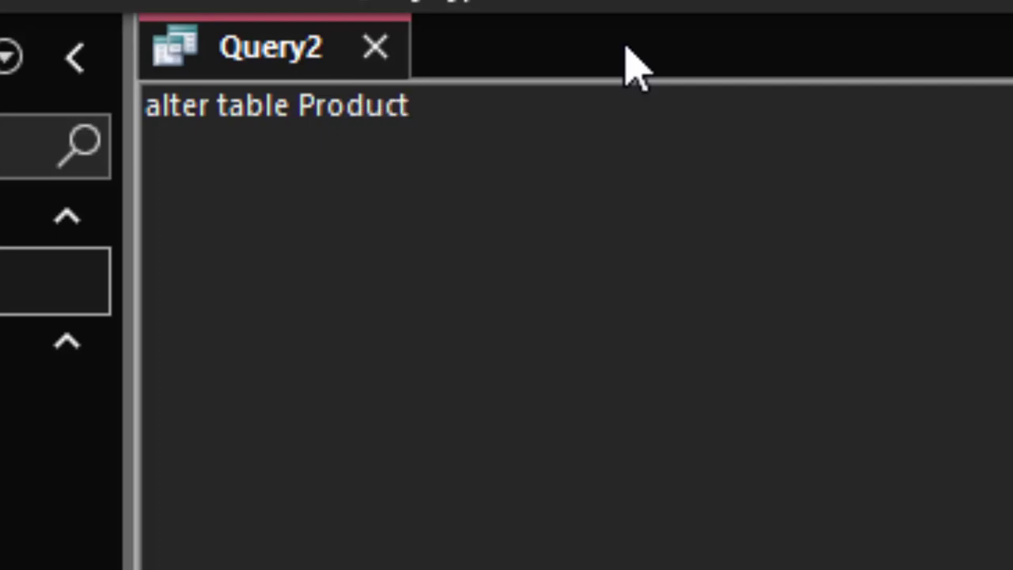
key(Return)
text(add)
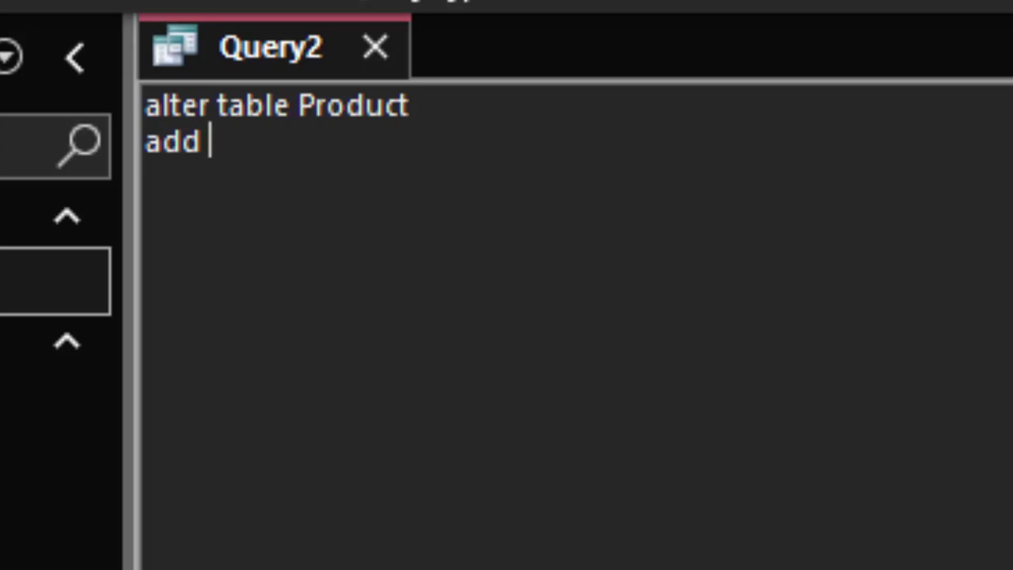
text( U)
text(nit )
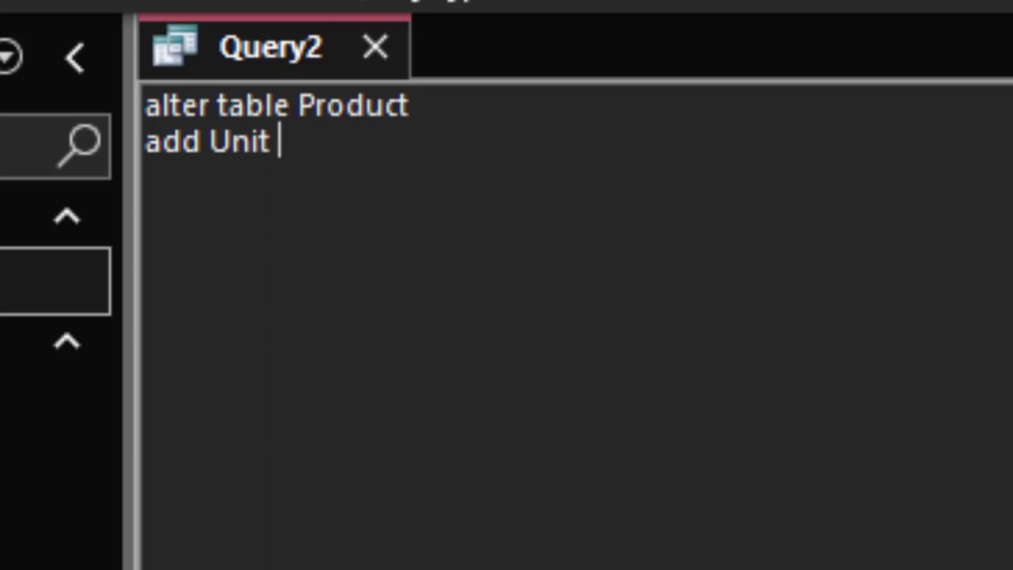
text(float)
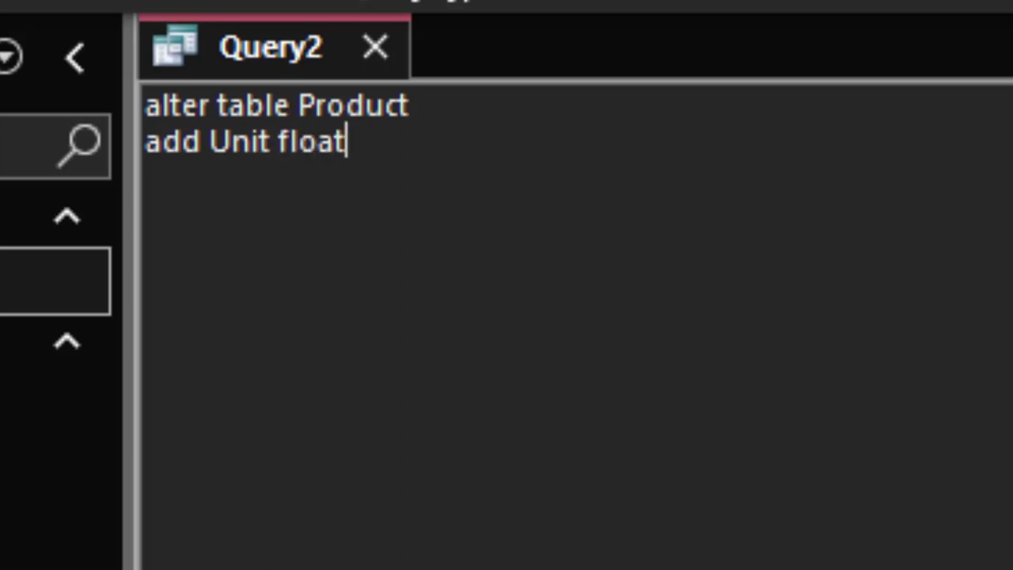
text(;)
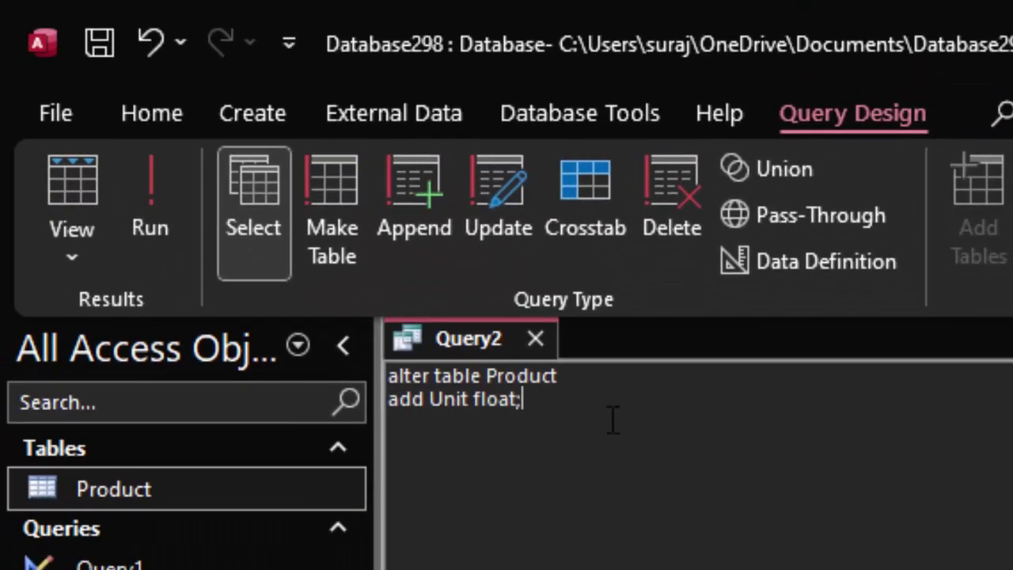
drag(610, 418, 388, 372)
click(154, 233)
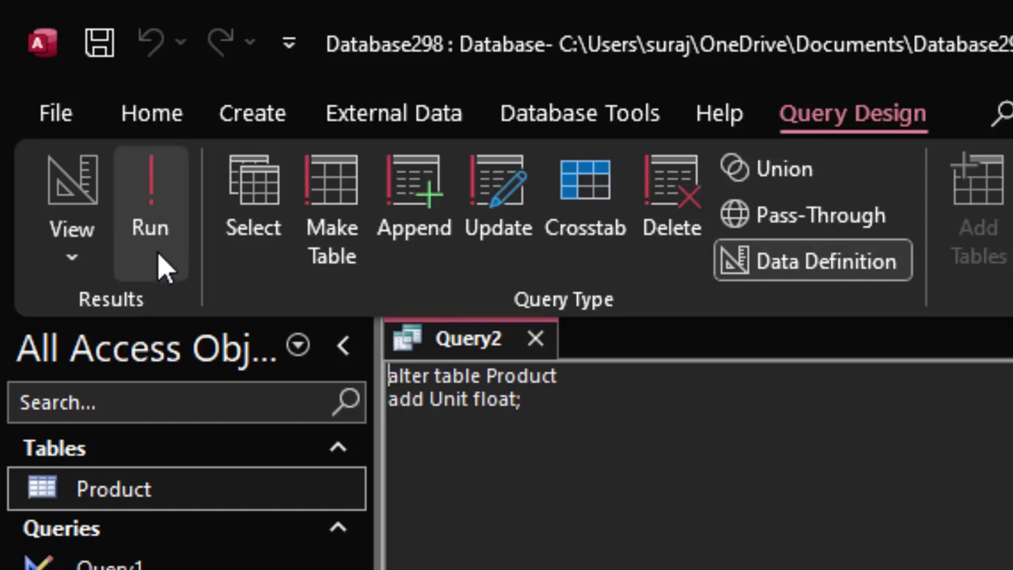
Open the Product table and enter Unit 6 for Keyboard and 7 for Mouse, undoing stray edits.
double_click(180, 494)
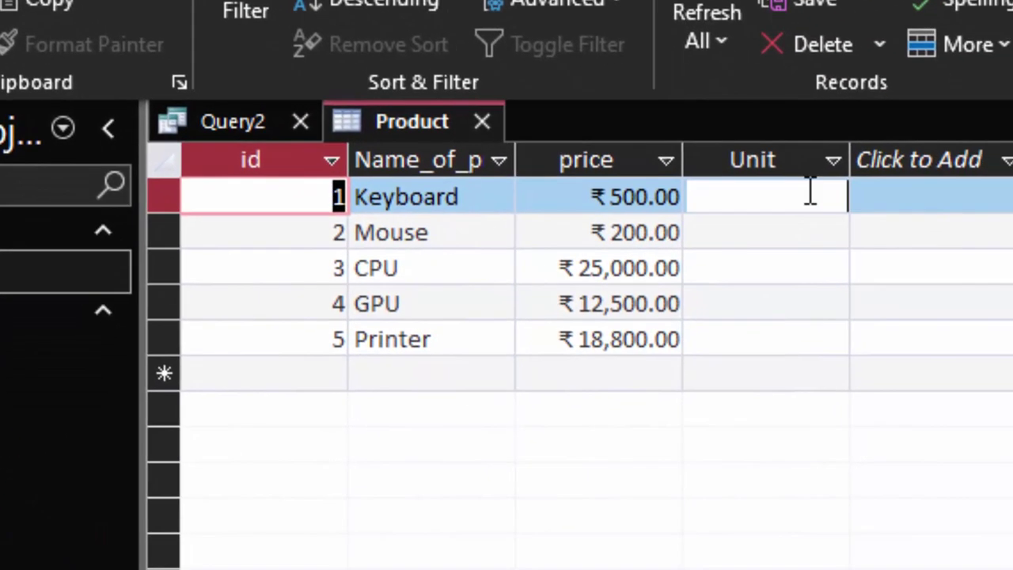
click(810, 192)
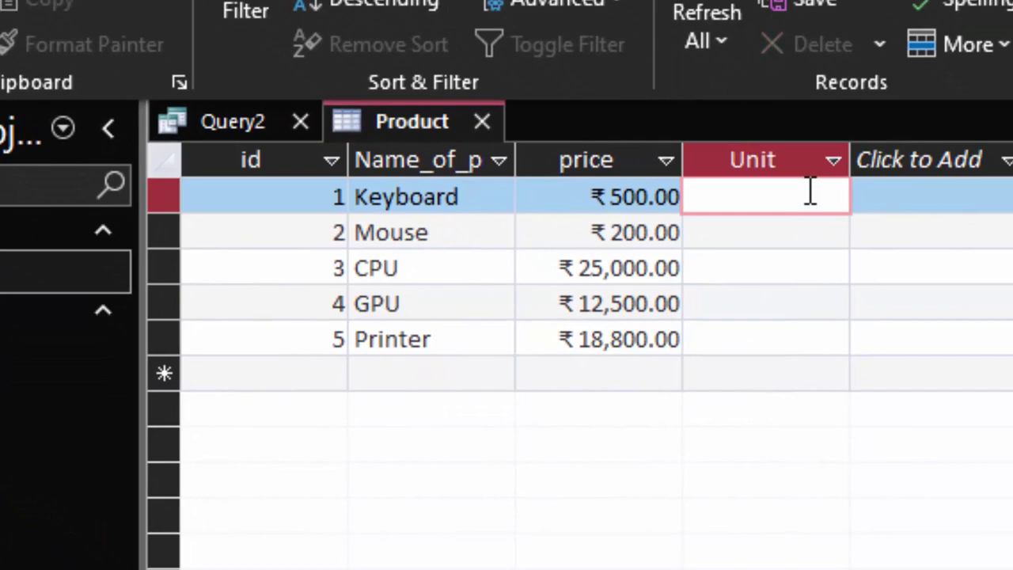
text(6)
key(Tab)
text(7)
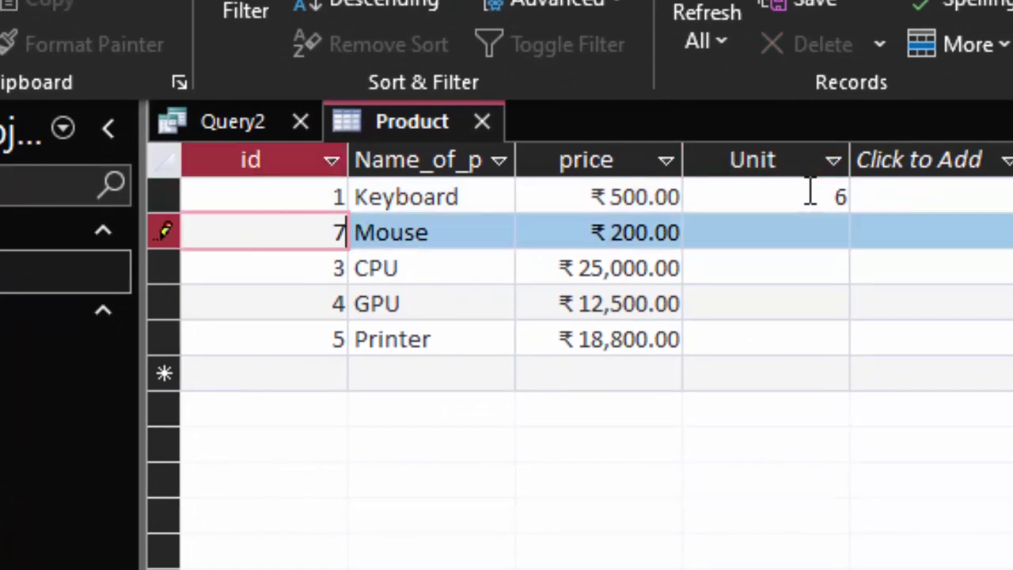
key(Tab)
text(44)
key(Tab)
click(760, 233)
key(Escape)
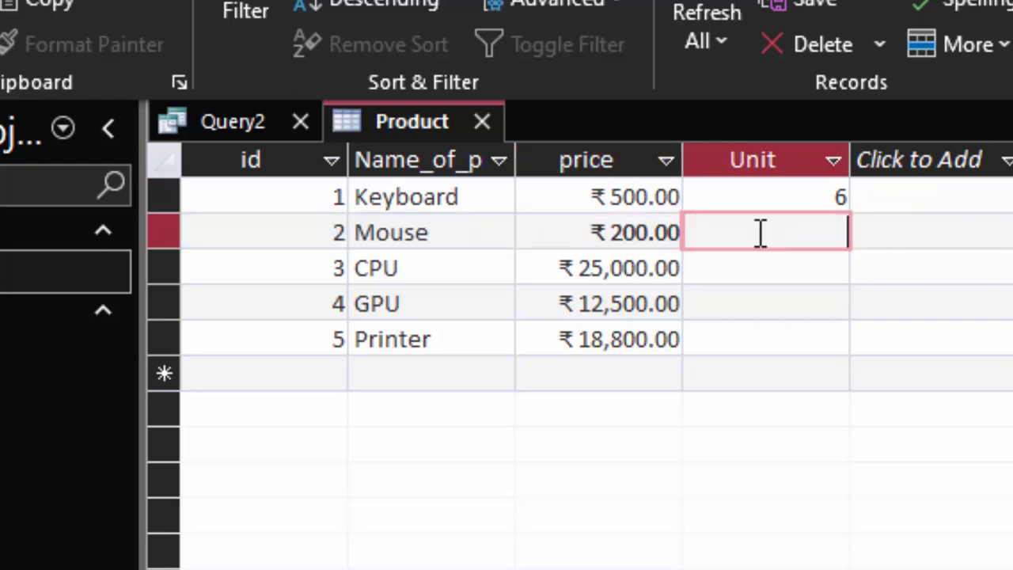
text(7)
key(Tab)
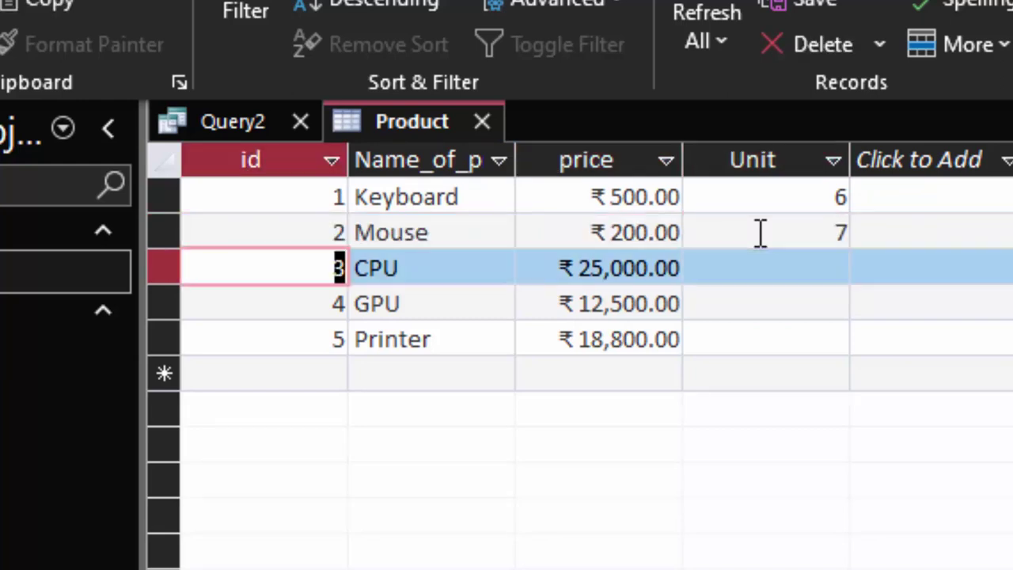
Fill the Unit cells for CPU (6) and GPU (9), and type 10 for Printer.
text(5)
key(Tab)
text(3)
key(Escape)
key(Down)
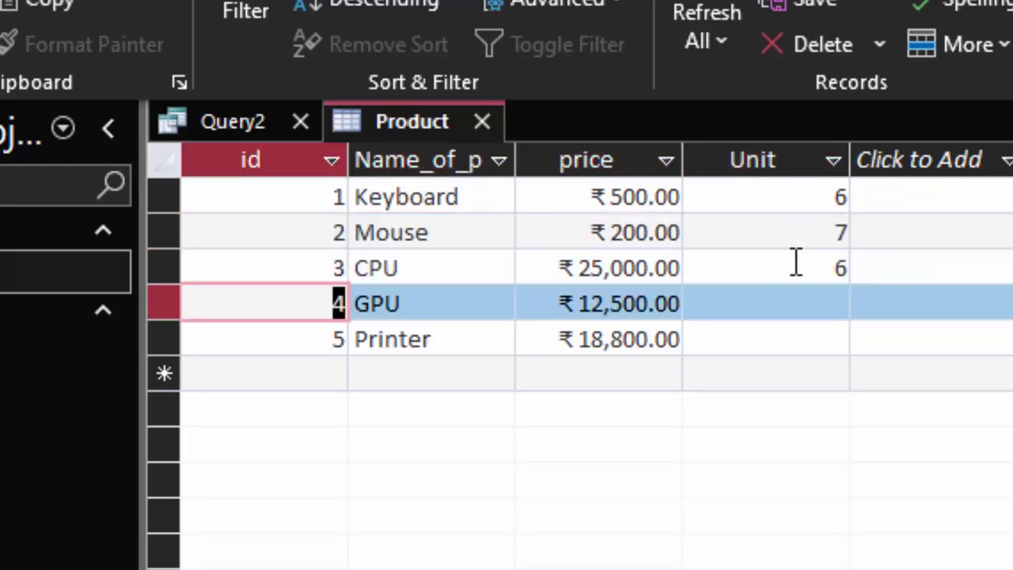
click(822, 304)
text(9)
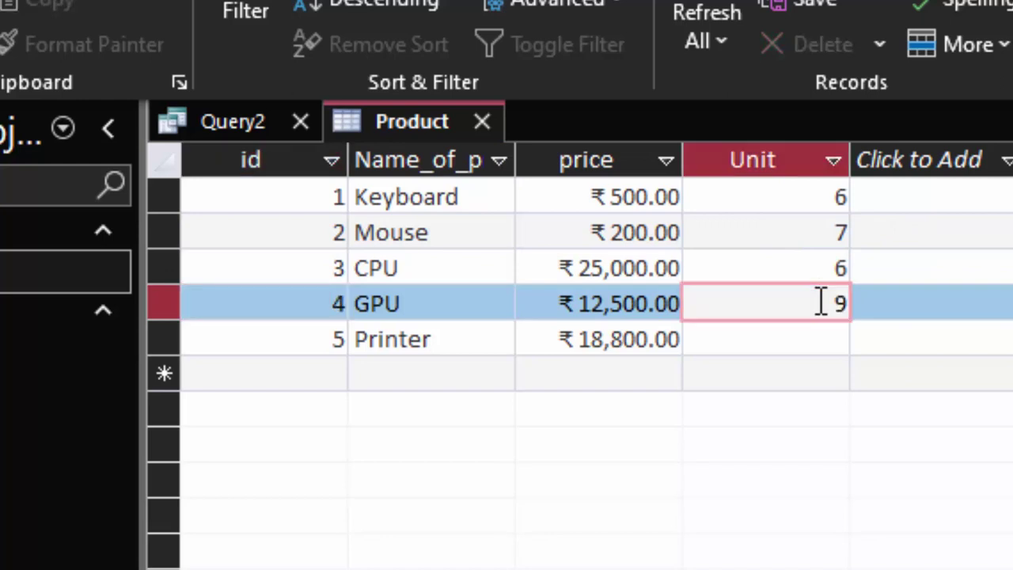
click(827, 342)
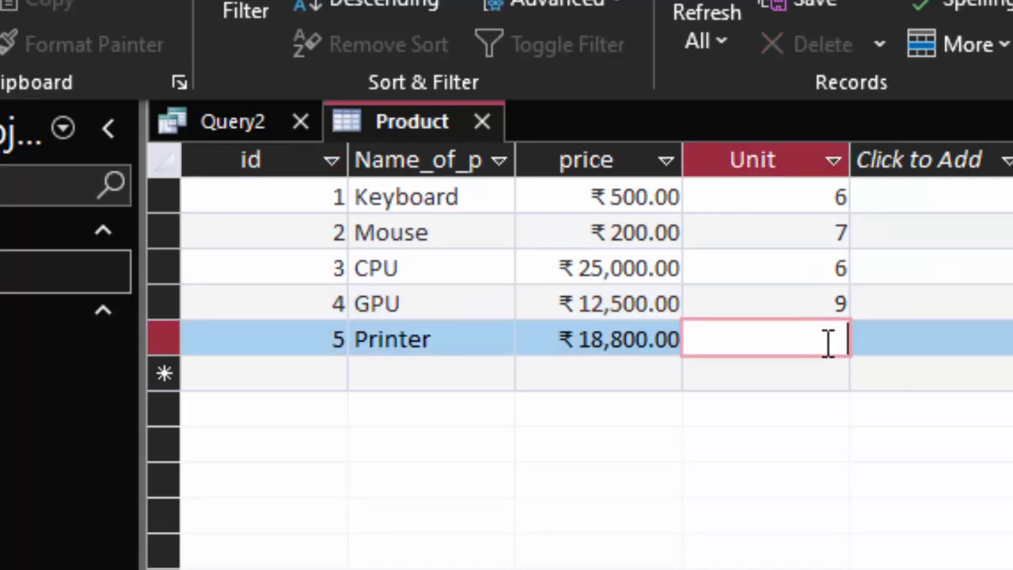
text(10)
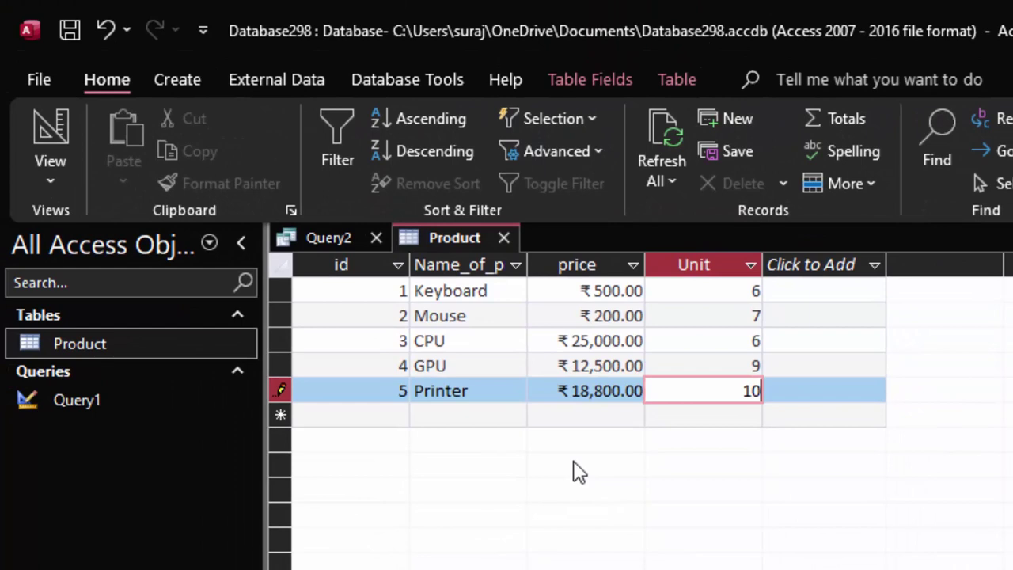
Save the column-adding query as Query2, then close the Product table and Query2.
right_click(309, 239)
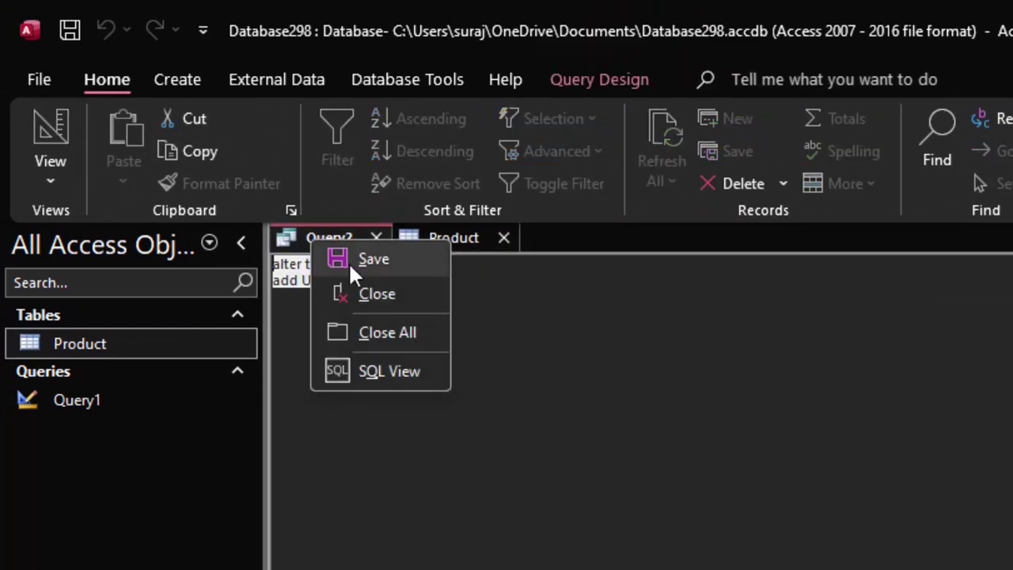
click(351, 266)
click(862, 378)
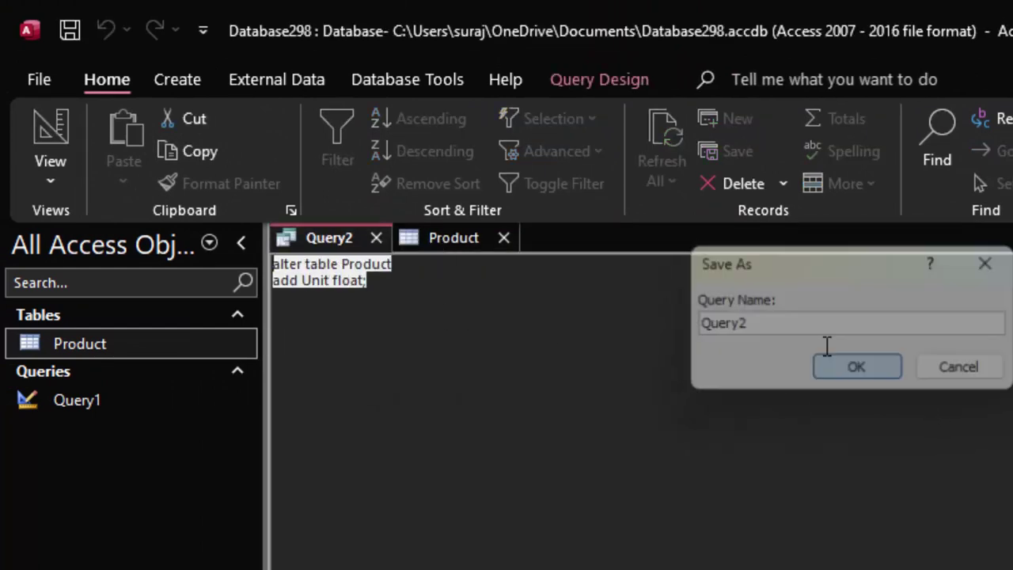
click(505, 238)
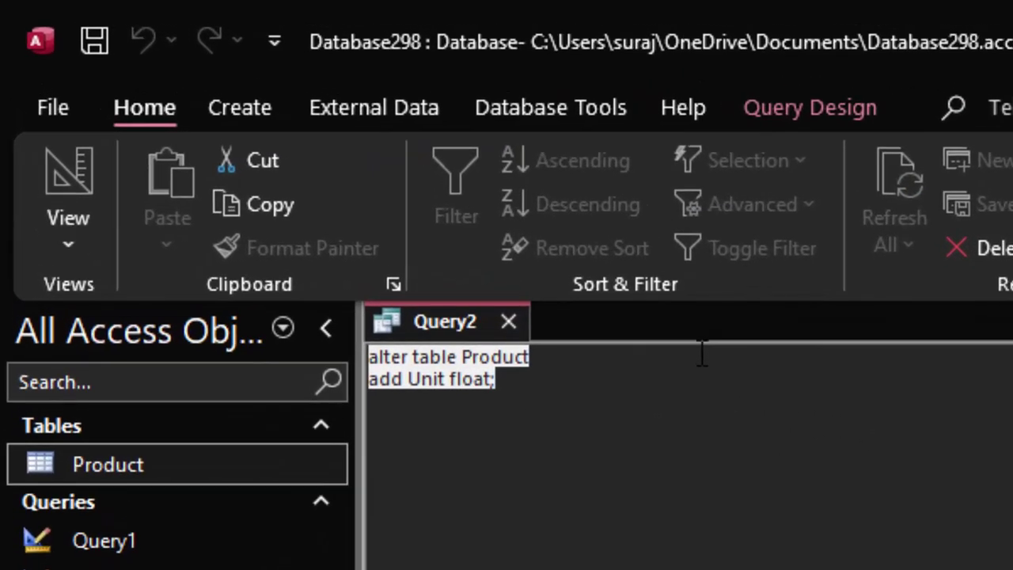
click(507, 321)
Start a new blank query, Query3, in SQL view.
click(239, 109)
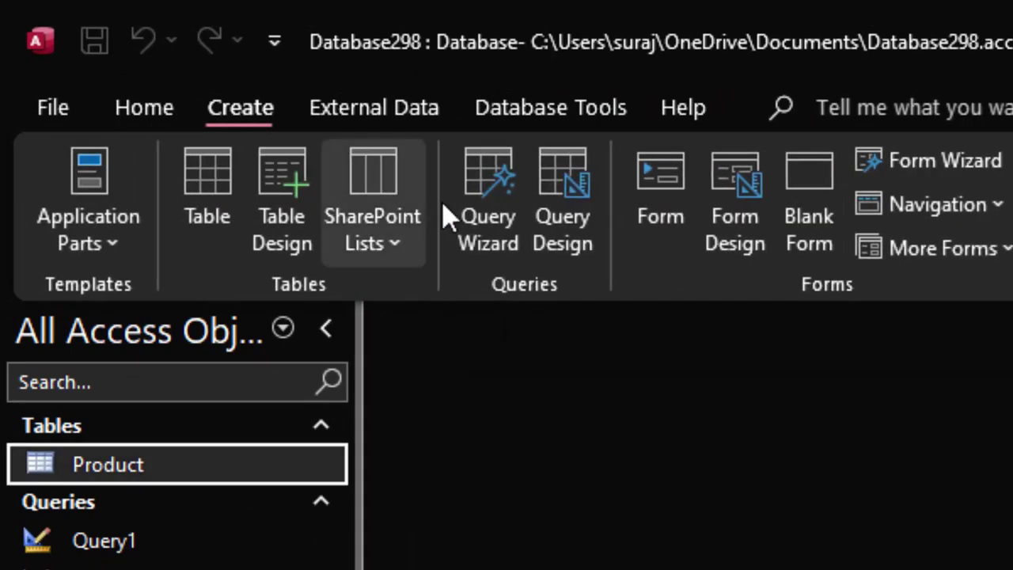
click(580, 182)
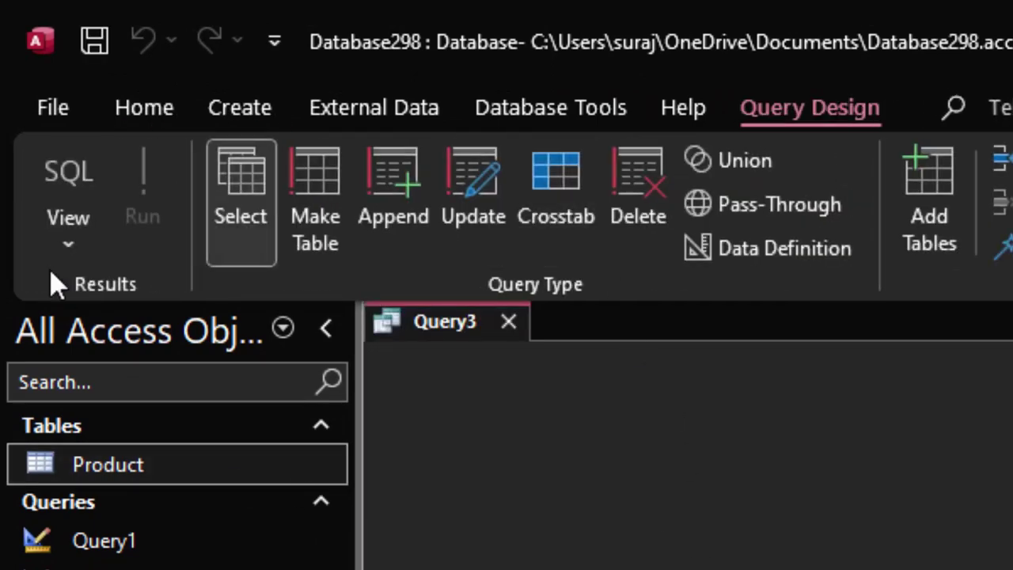
click(68, 168)
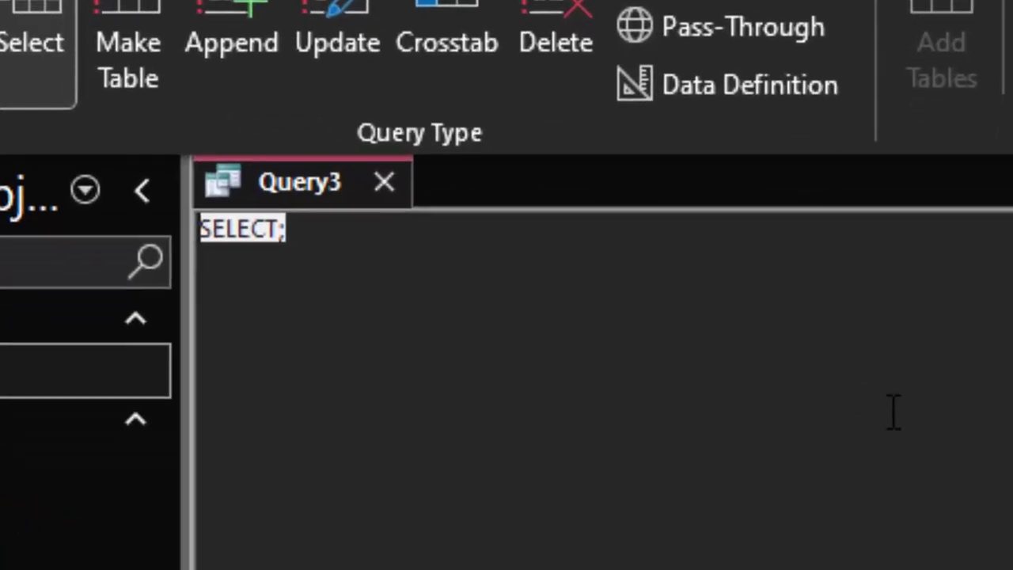
Type 'alter table Product' and start a second line with 'drop column' in Query3, fixing typos.
text(drop)
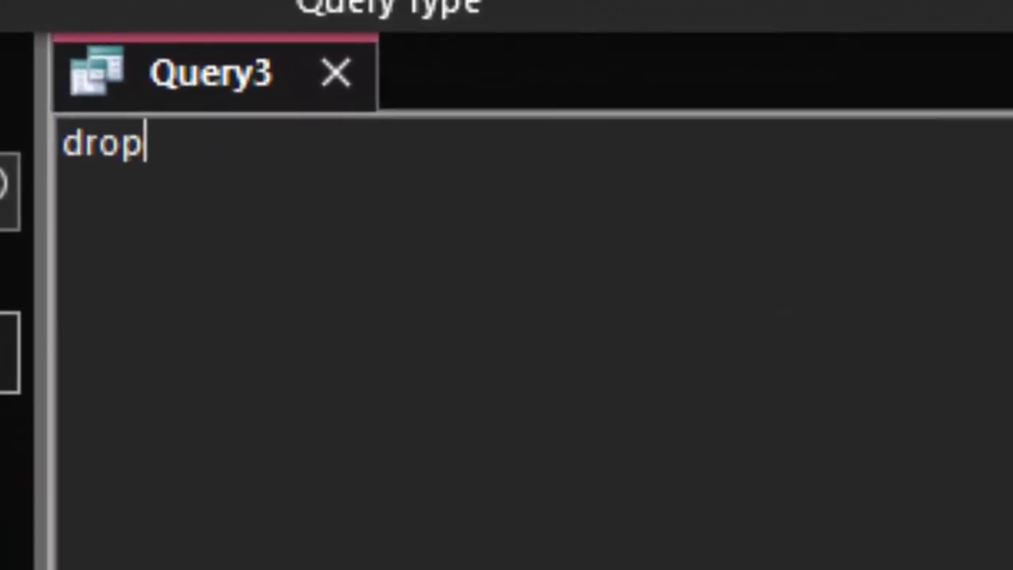
key(BackSpace)
key(BackSpace)
key(BackSpace)
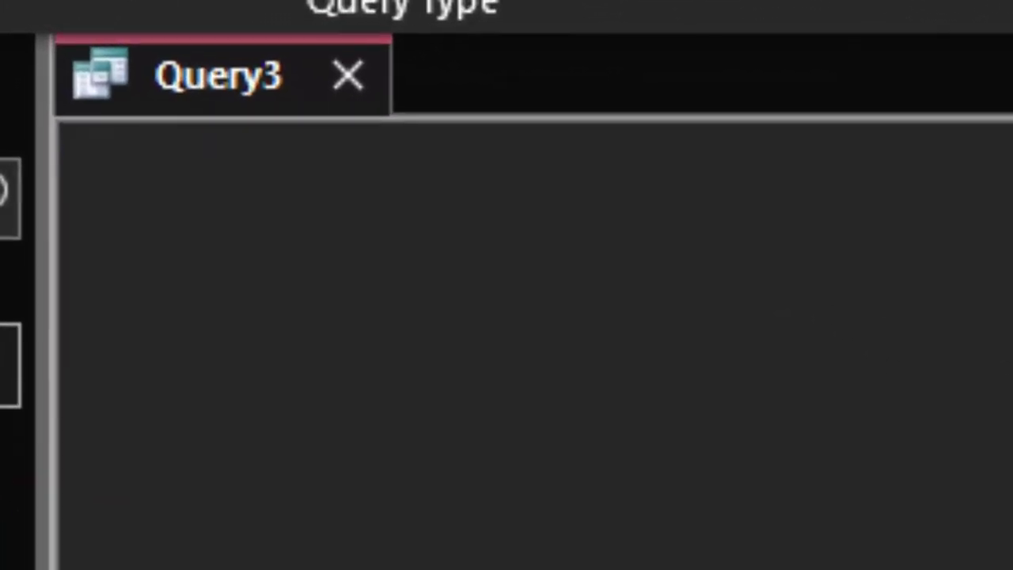
text(dr)
key(BackSpace)
key(BackSpace)
text(al)
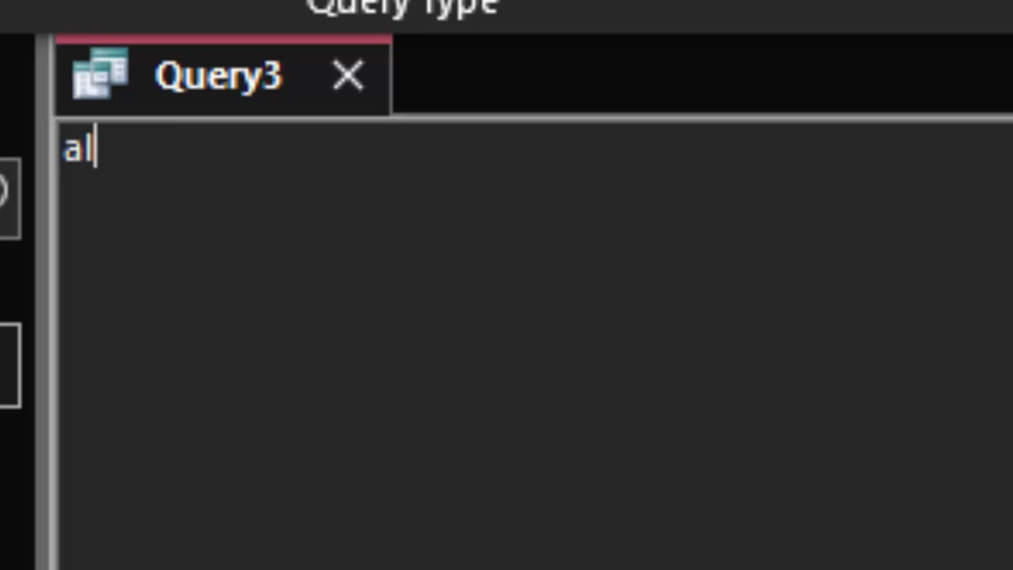
text(ter ta)
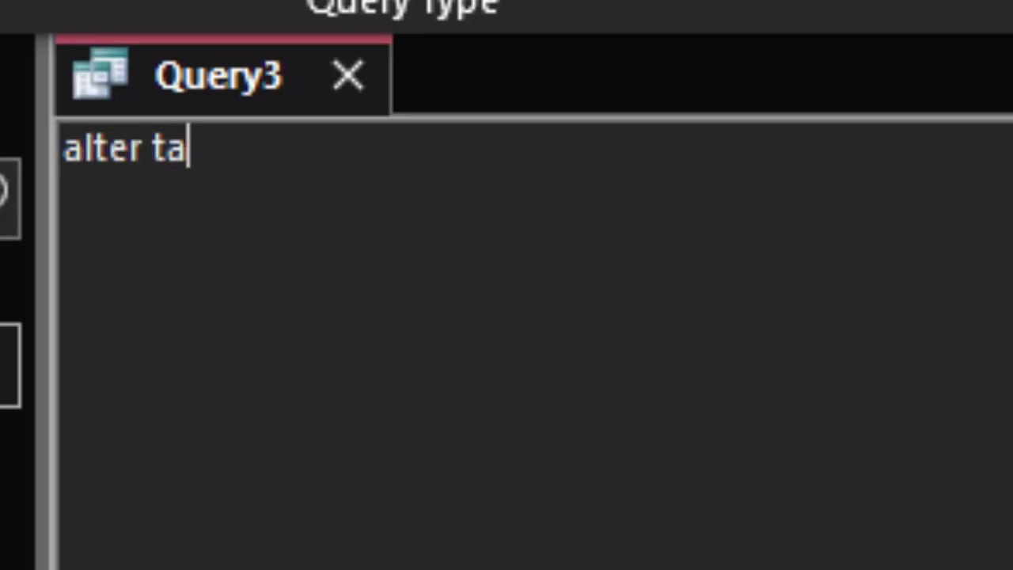
text(v)
key(BackSpace)
text(ble )
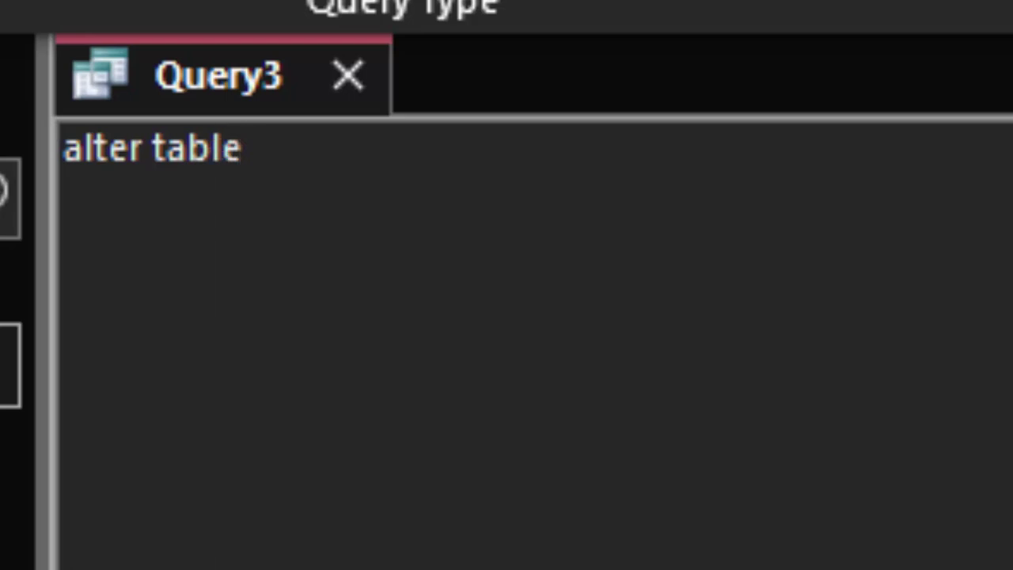
text(P)
text(ro)
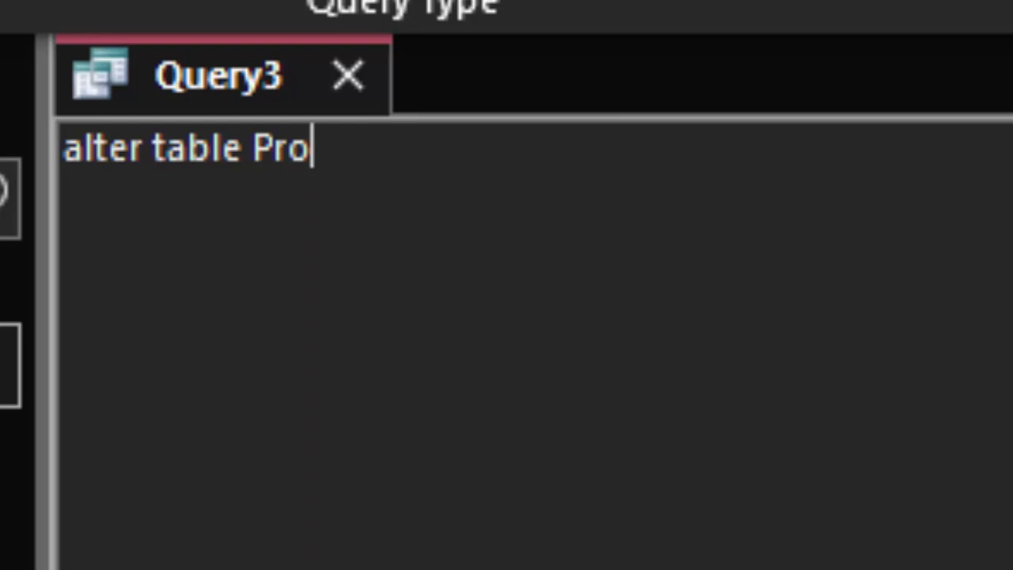
text(duct)
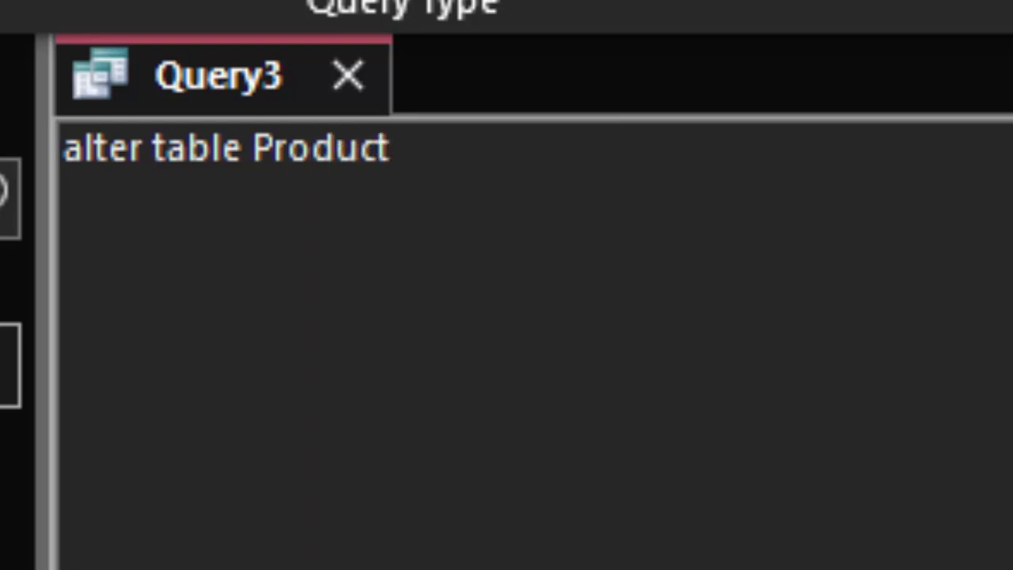
key(Return)
text(dr)
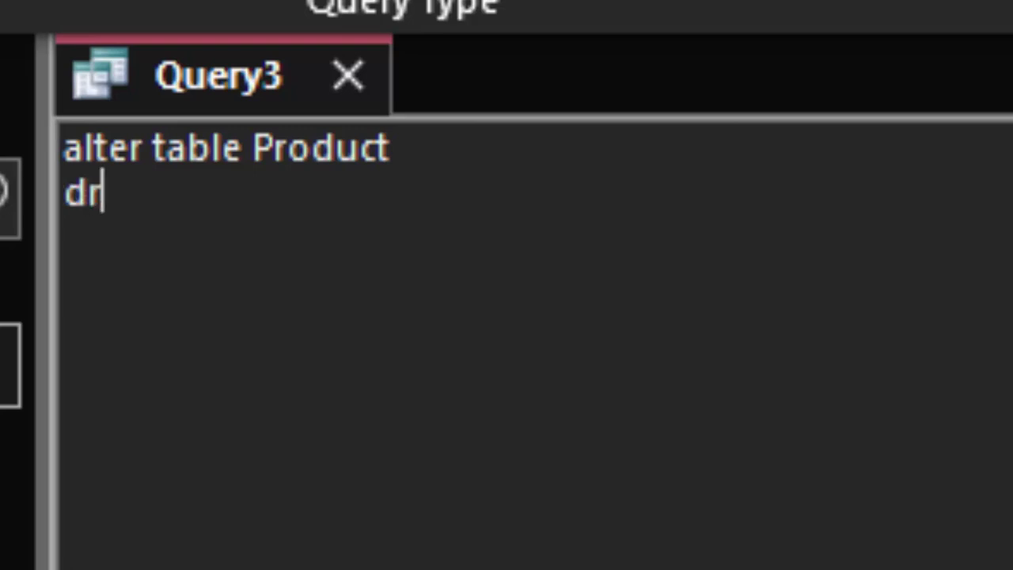
text(op)
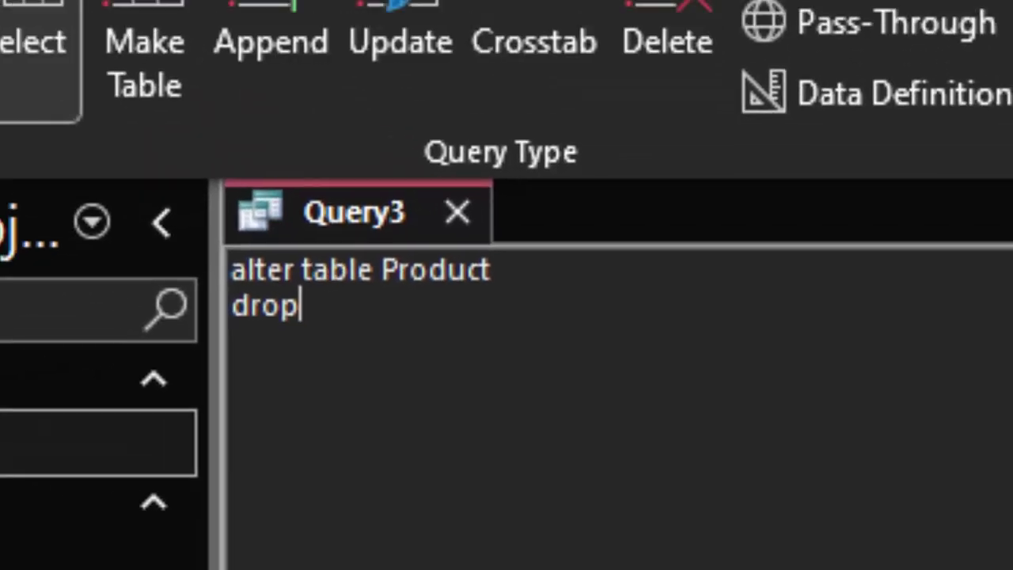
text( col)
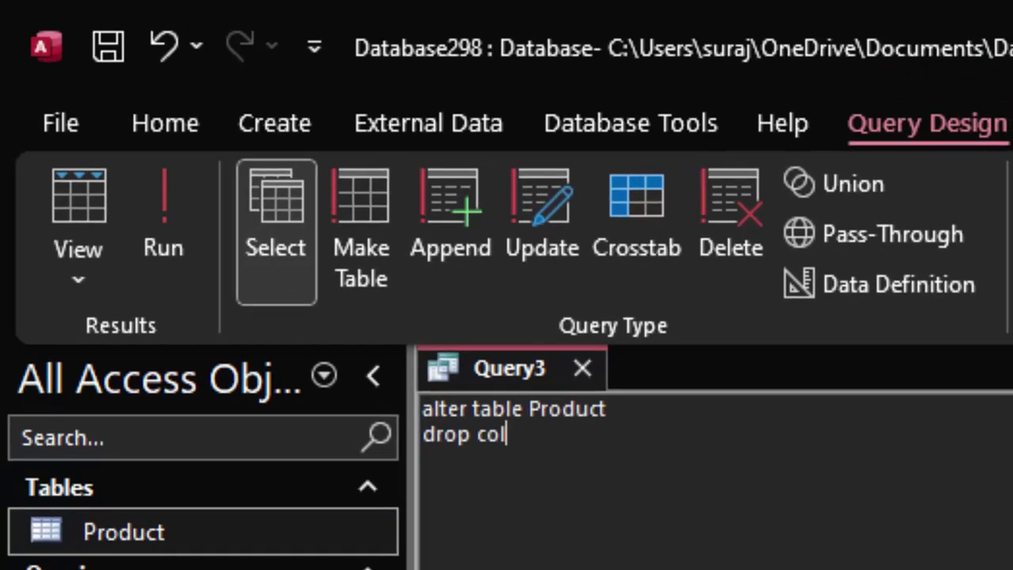
text(umn)
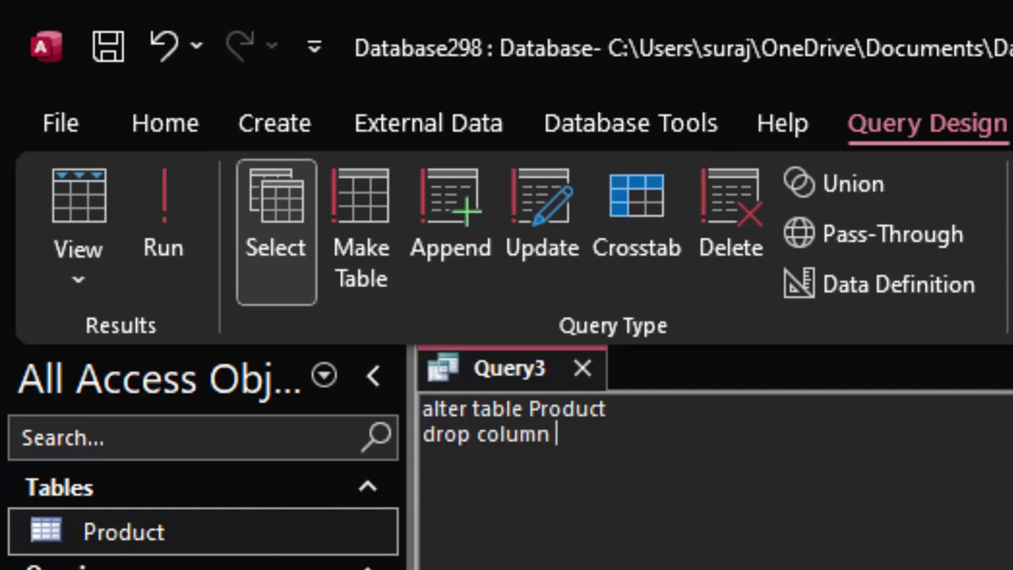
Check the Product table's columns, finish the statement with 'Unit;', select it, and close Product.
double_click(202, 541)
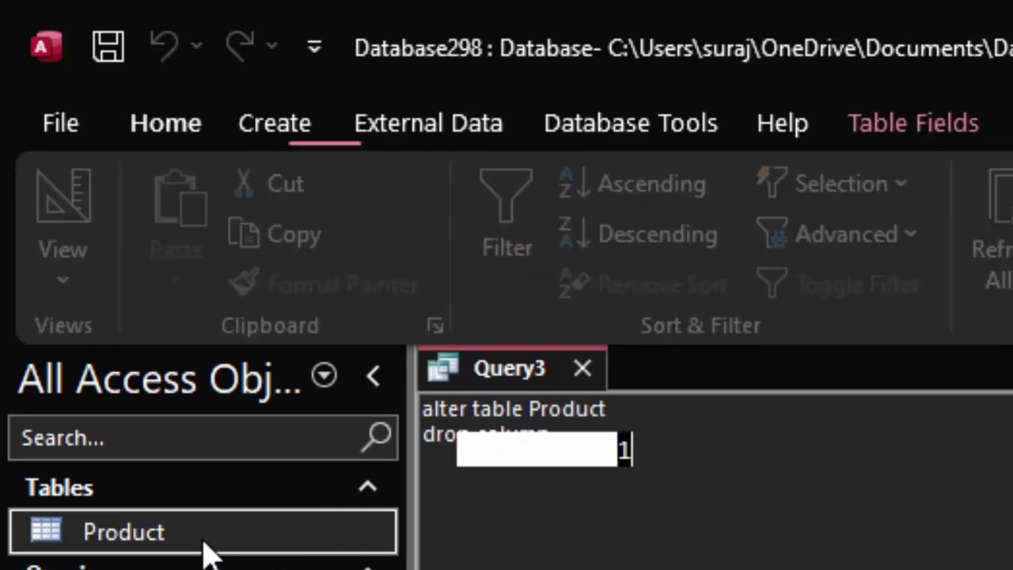
click(510, 374)
text(U)
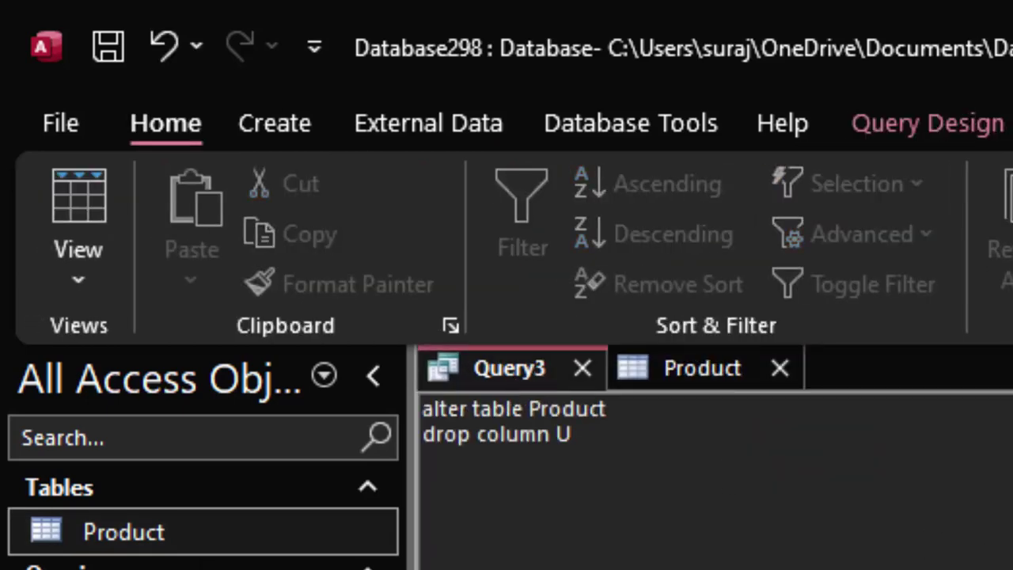
text(nit;)
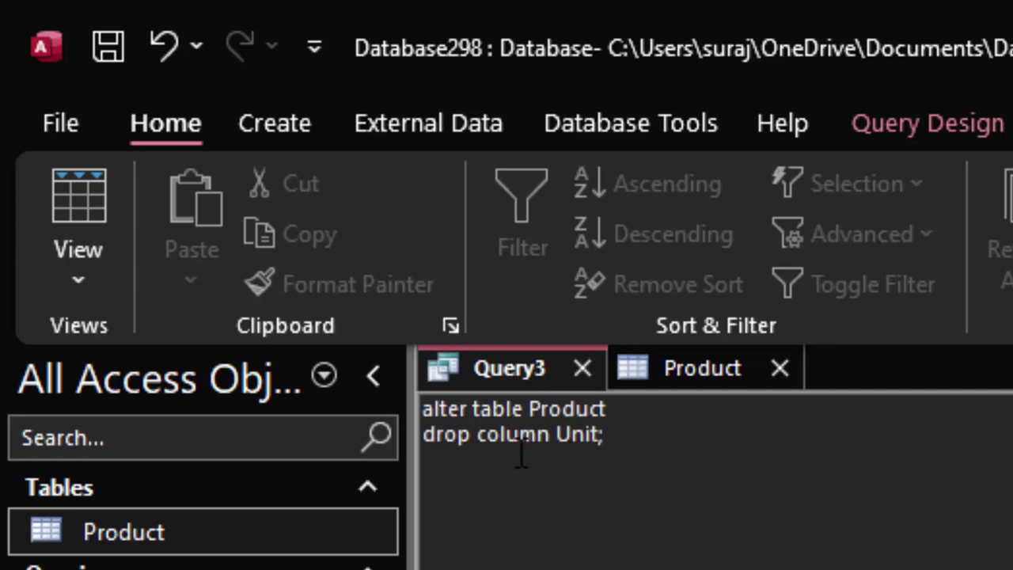
drag(520, 452, 245, 423)
click(781, 369)
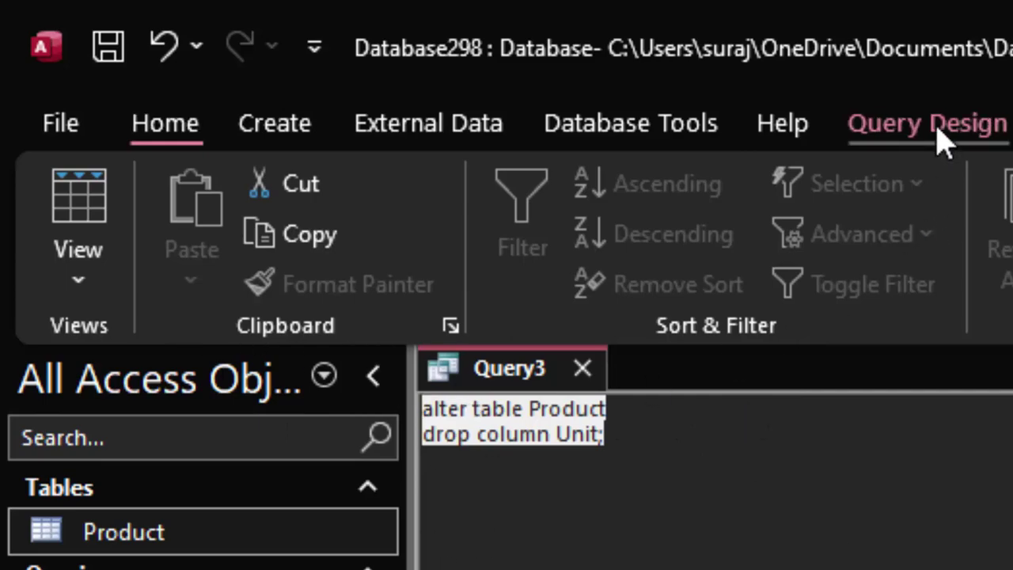
Run the drop-Unit query, confirm Product keeps only id, Name_of_product and price, then select the old SQL.
click(941, 133)
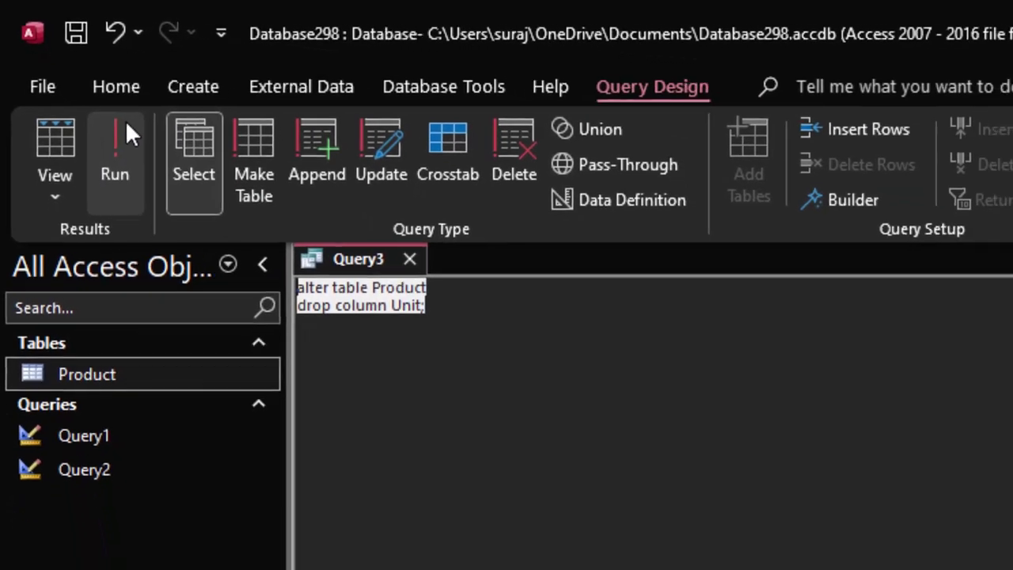
click(99, 119)
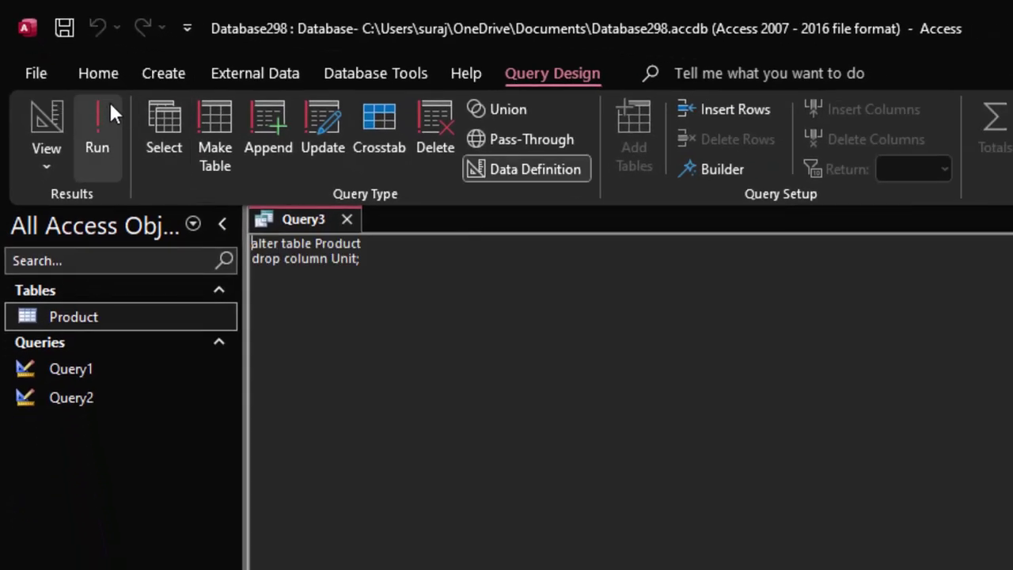
double_click(138, 316)
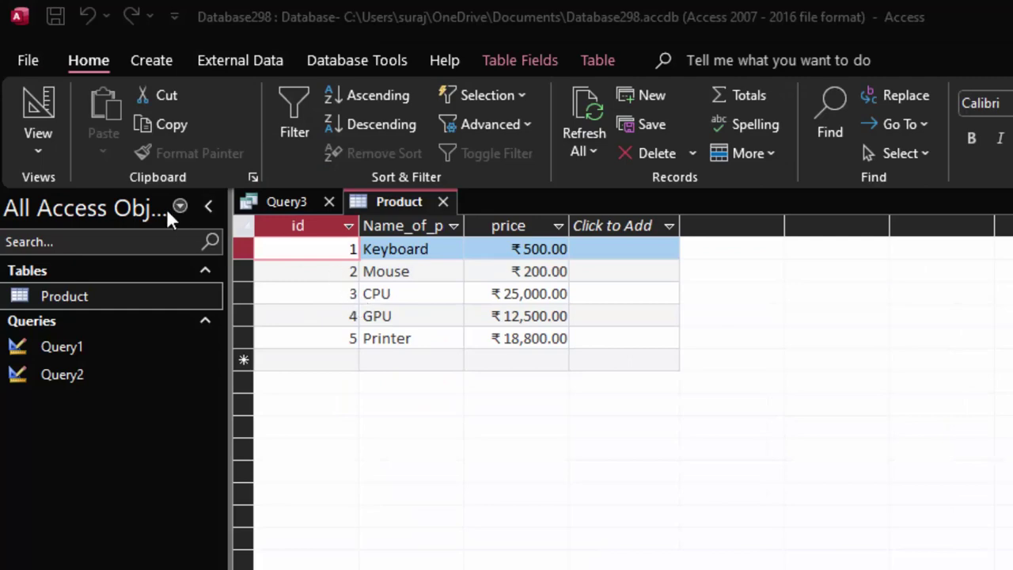
click(297, 198)
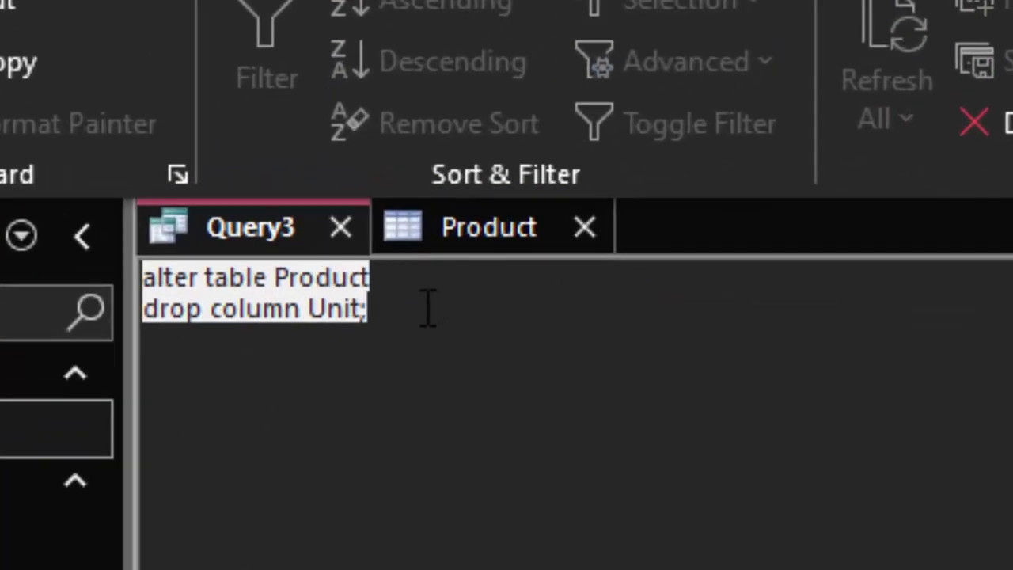
drag(428, 307, 142, 277)
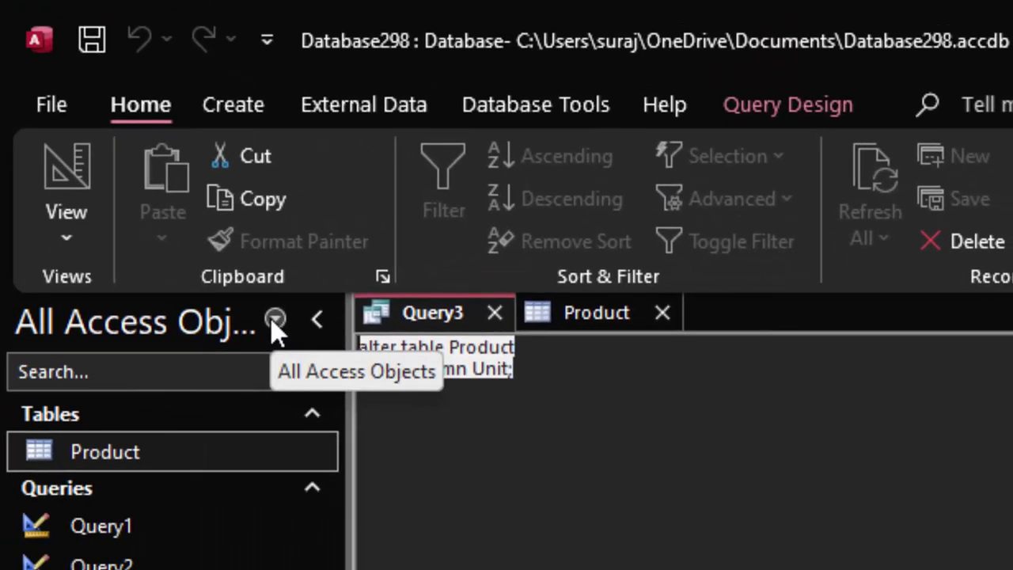
Replace the old SQL with 'alter table Product' and a new line 'add column Class varcha'.
key(Delete)
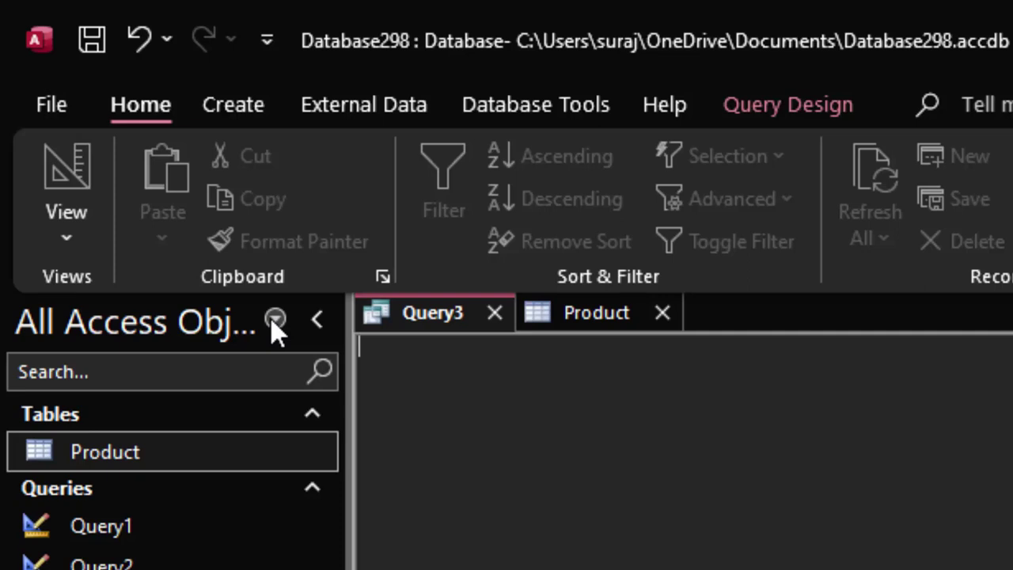
text(alt)
text(er tab)
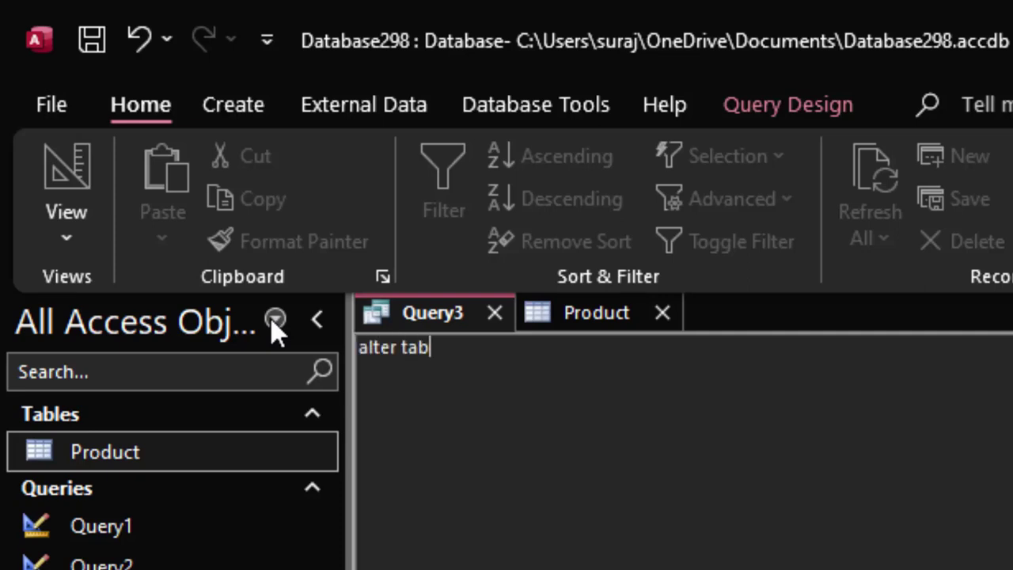
text(le )
text(Product)
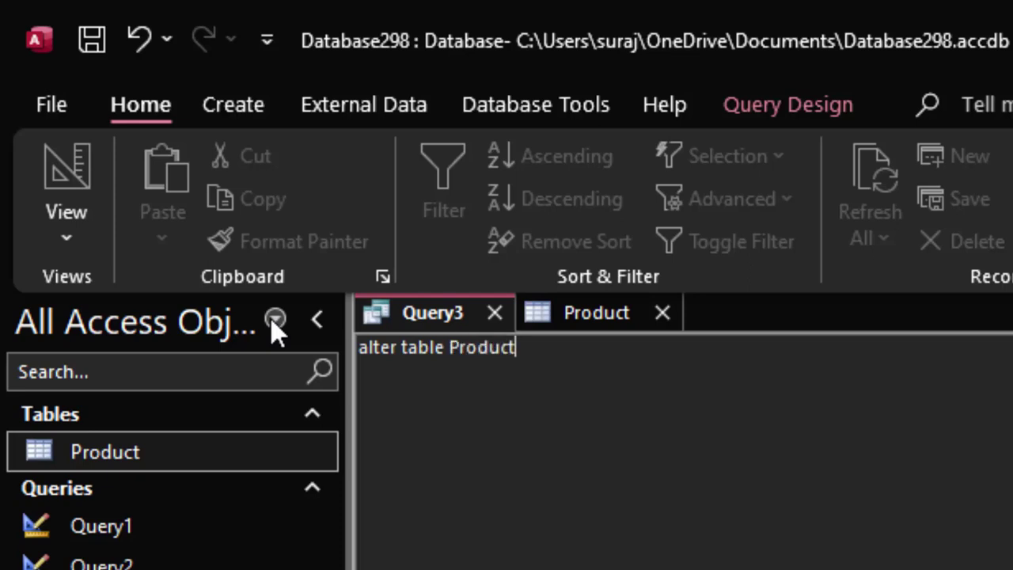
key(Return)
text(add co)
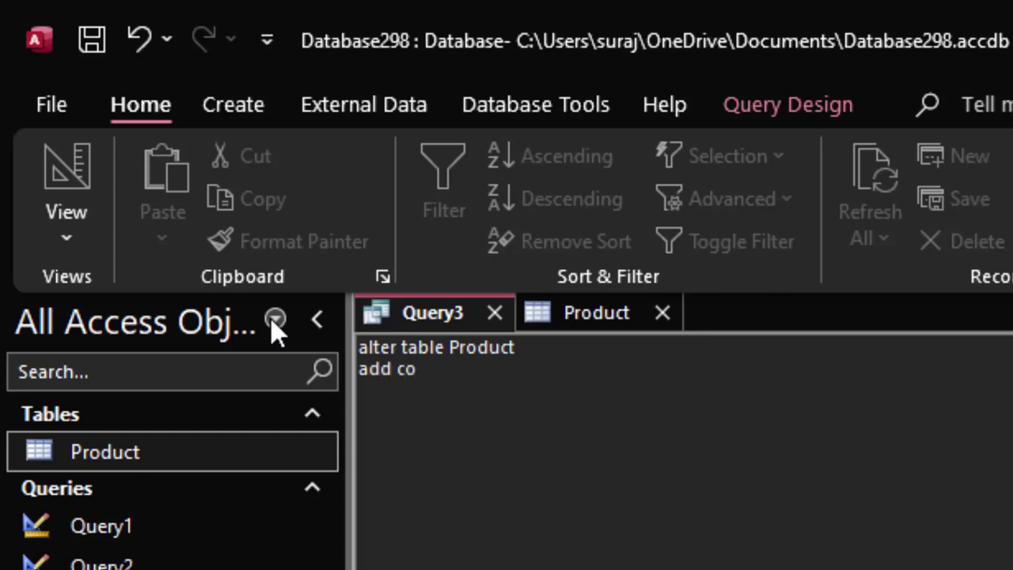
text(lumn C)
text(lass)
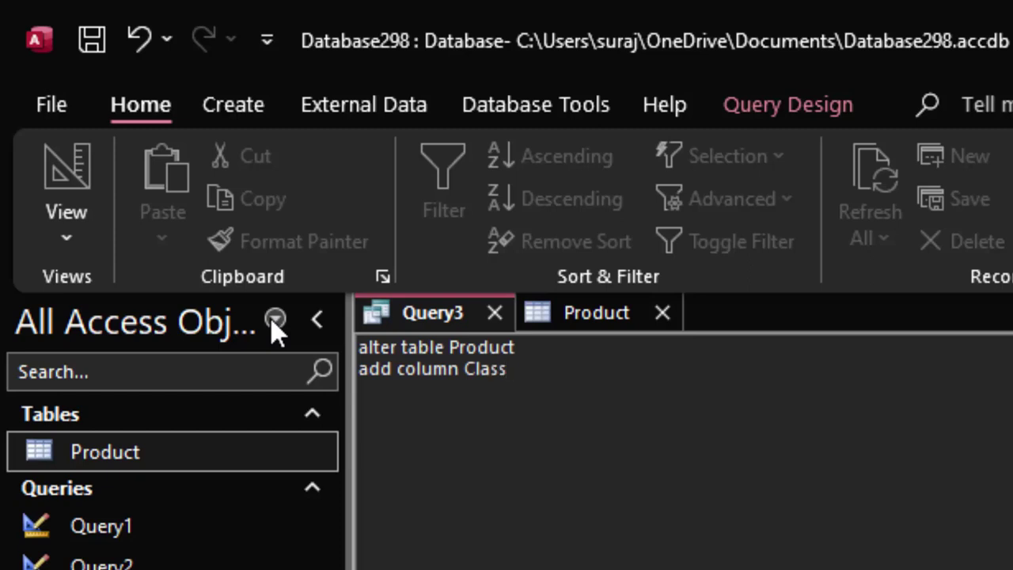
text( varchar(2);)
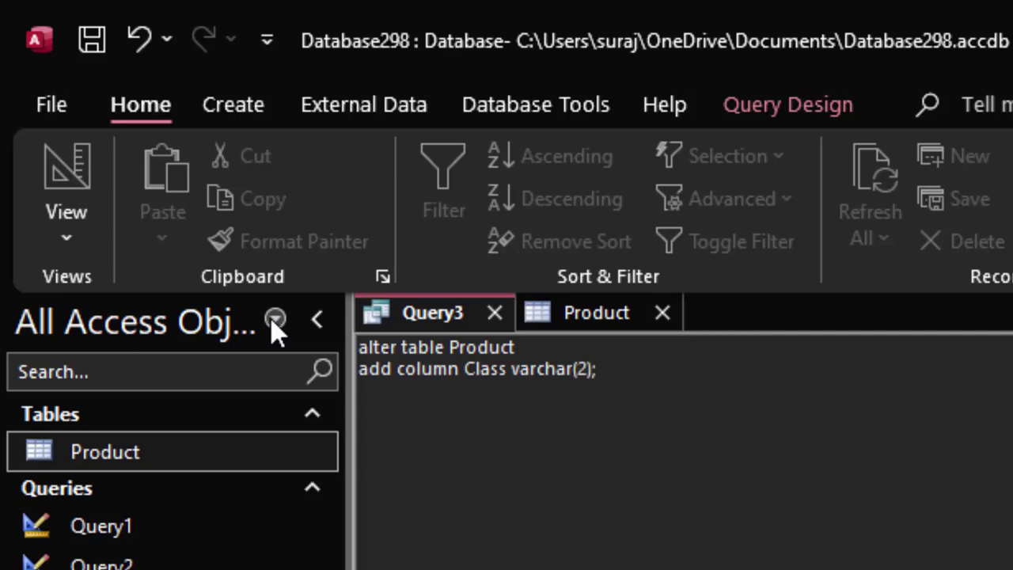
Run 'alter table Product add column Class varchar(2);' and open Product to see the empty Class column.
click(662, 313)
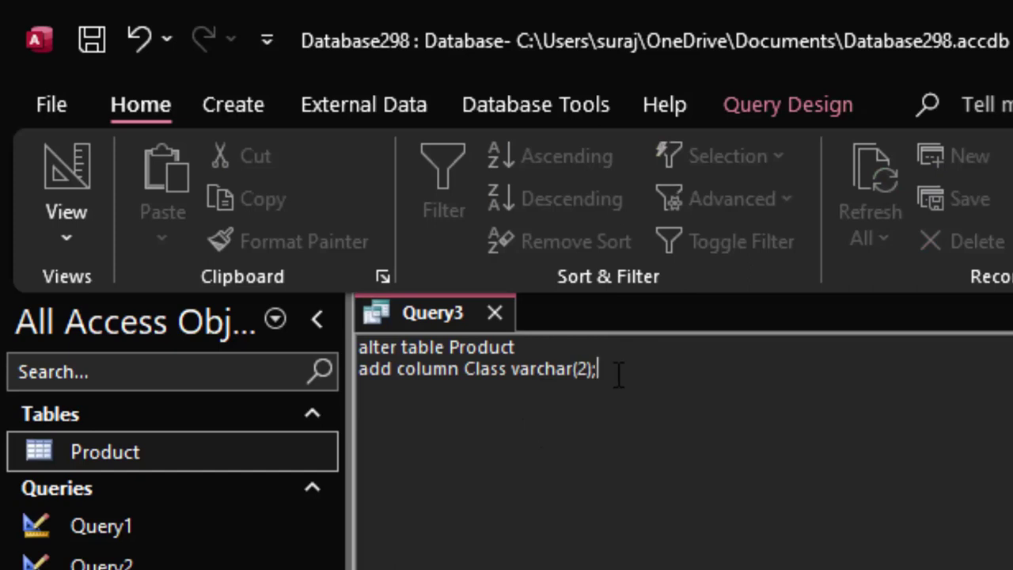
drag(617, 370, 290, 363)
key(ctrl+a)
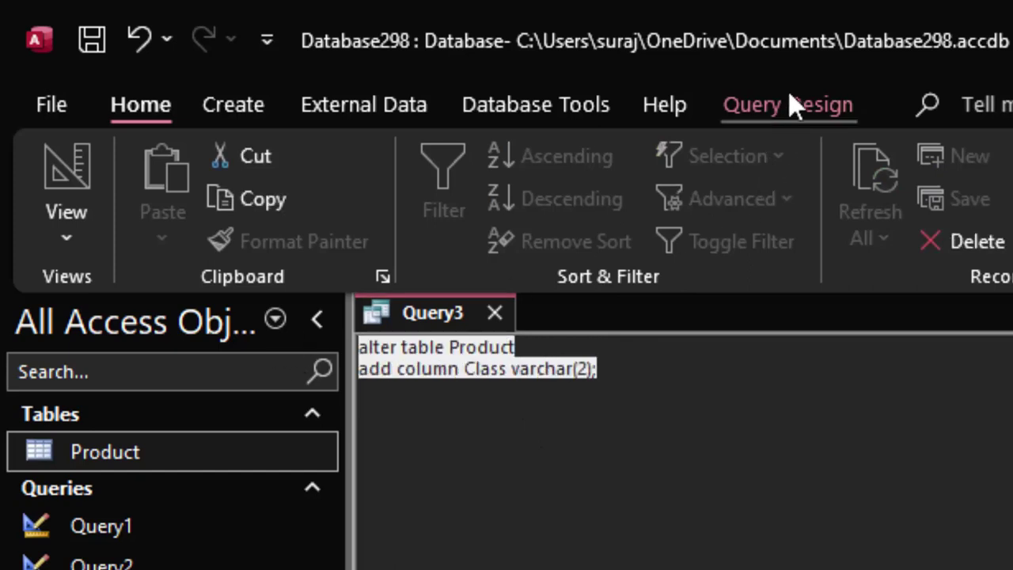
click(788, 103)
click(167, 200)
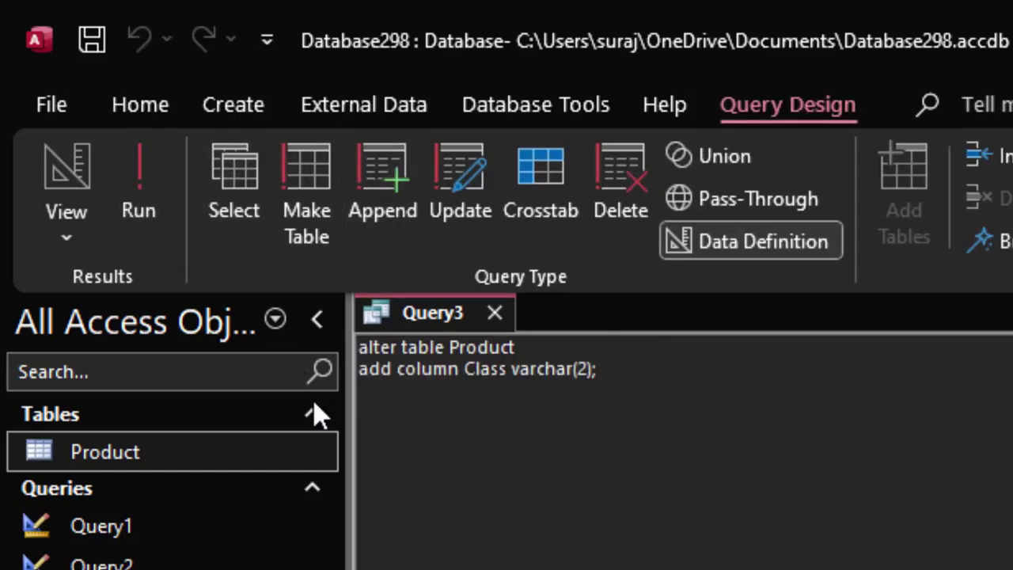
double_click(238, 447)
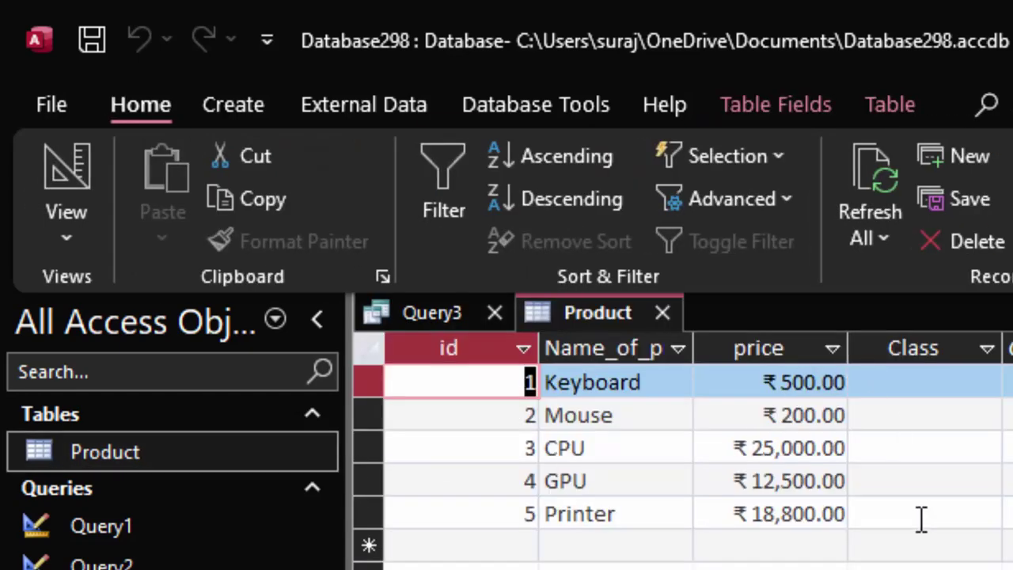
Change the column name in Query3's add statement from Class to City and select the statement.
click(443, 313)
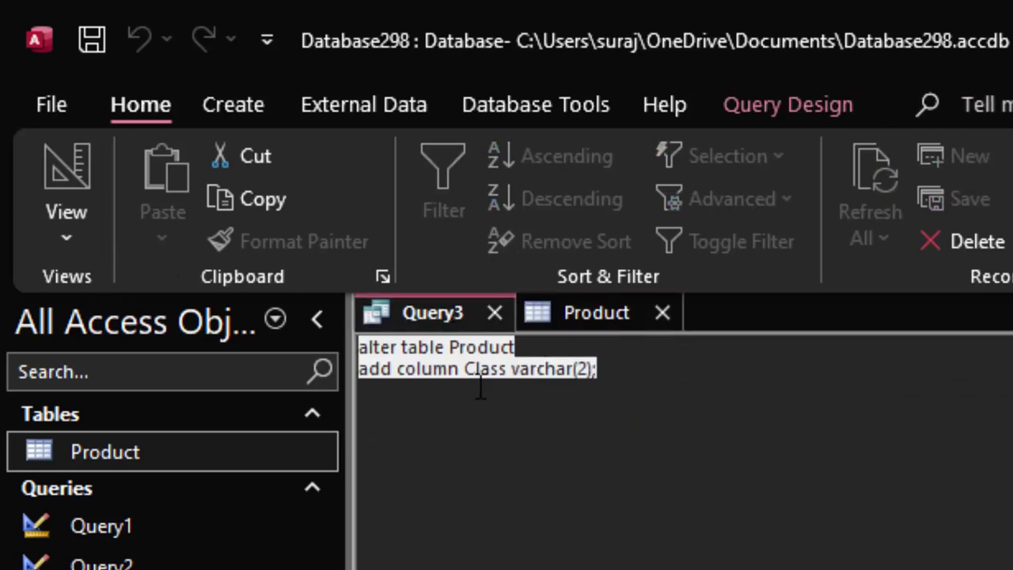
key(shift+End)
key(Delete)
key(ctrl+z)
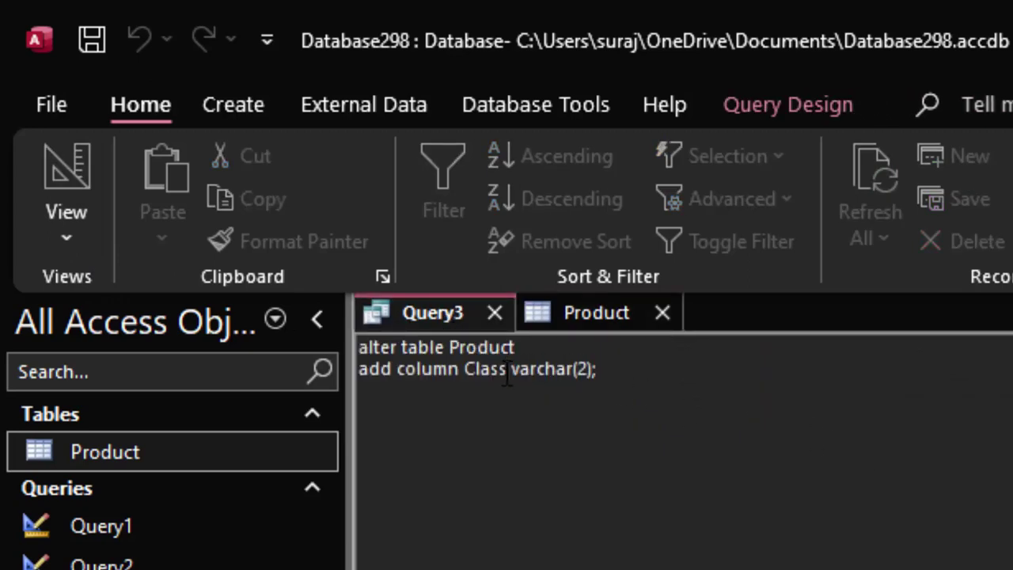
key(BackSpace)
key(BackSpace)
key(BackSpace)
key(BackSpace)
key(BackSpace)
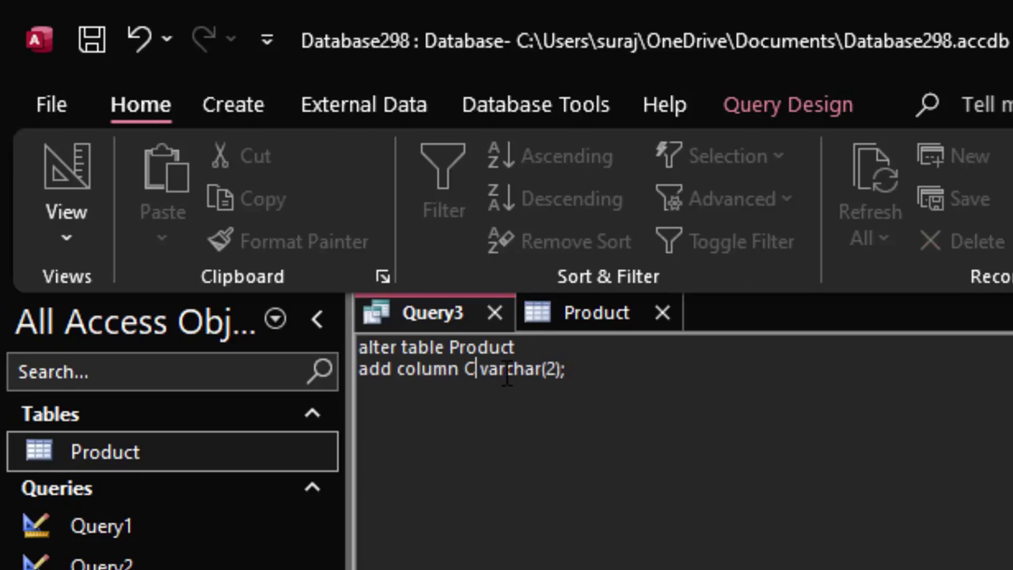
text(ity)
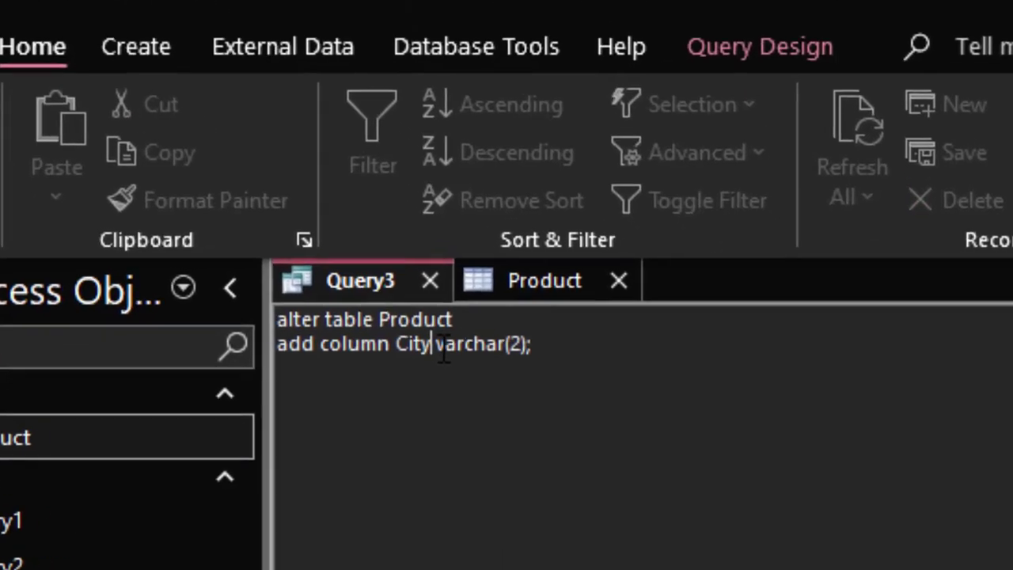
drag(414, 274, 53, 242)
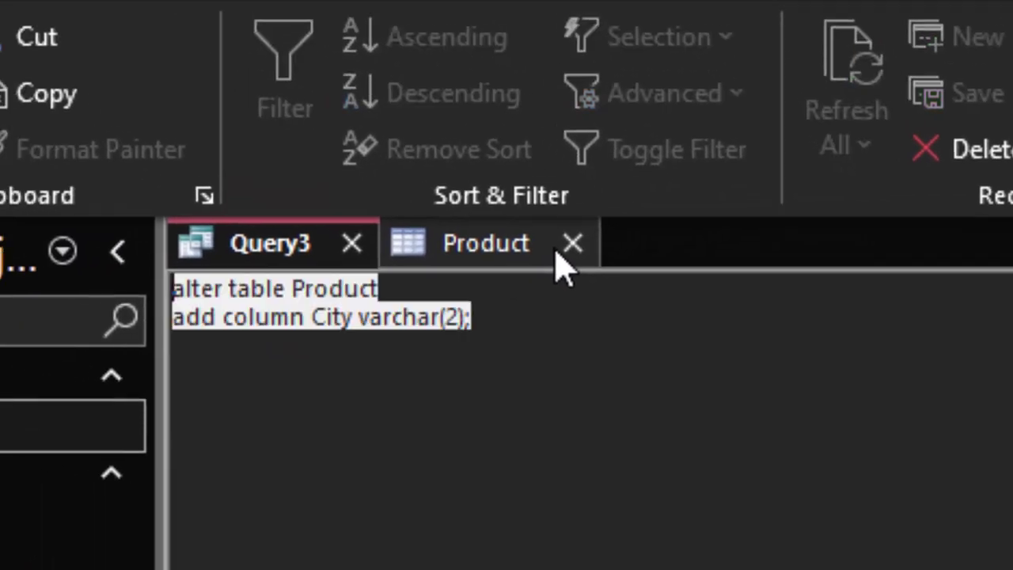
Run the add-City query and open Product to confirm the new empty City column.
click(499, 194)
click(814, 128)
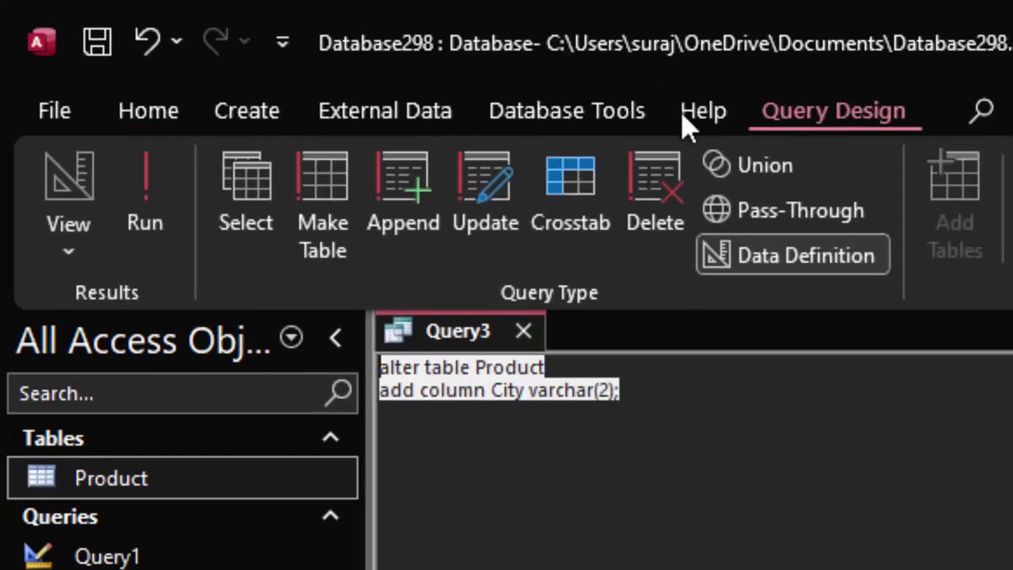
click(154, 219)
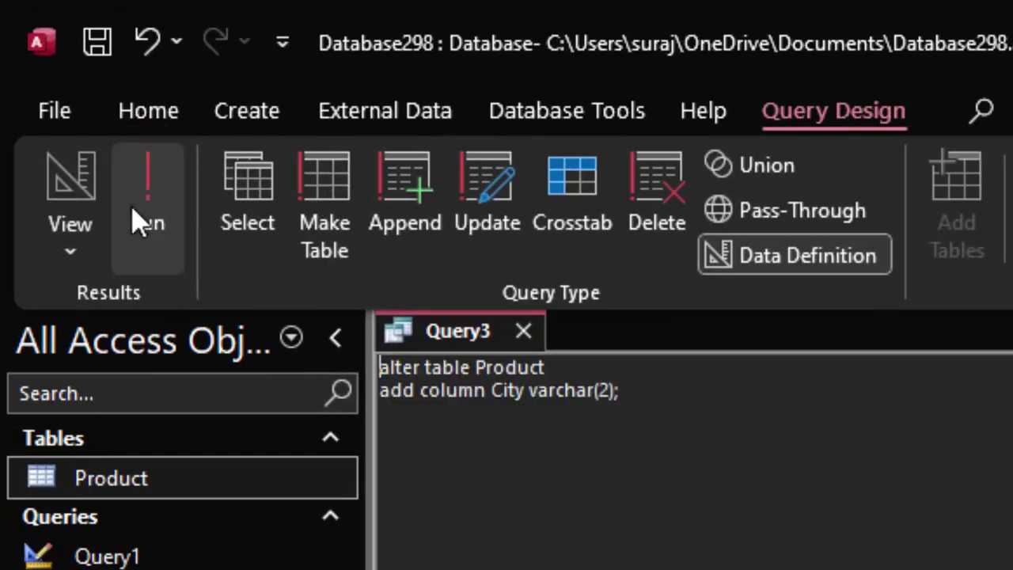
double_click(208, 489)
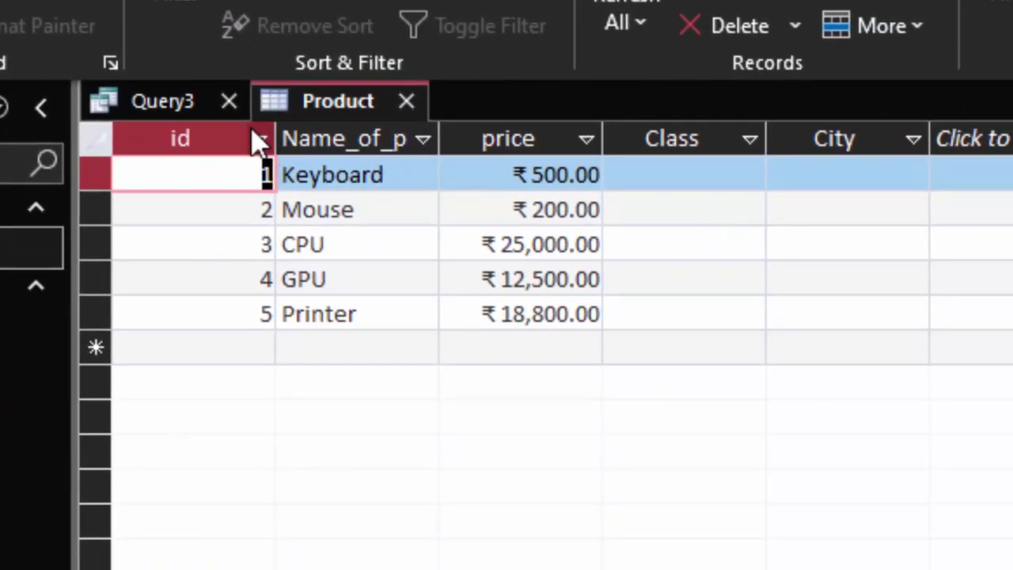
click(137, 103)
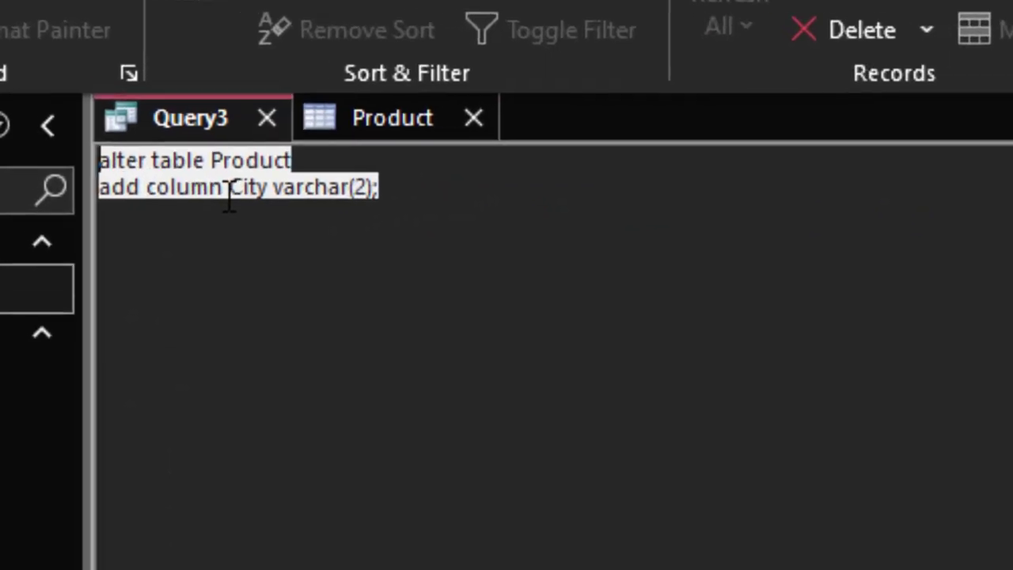
Rewrite Query3's SQL as 'alter table Product drop City;' and select it.
click(198, 167)
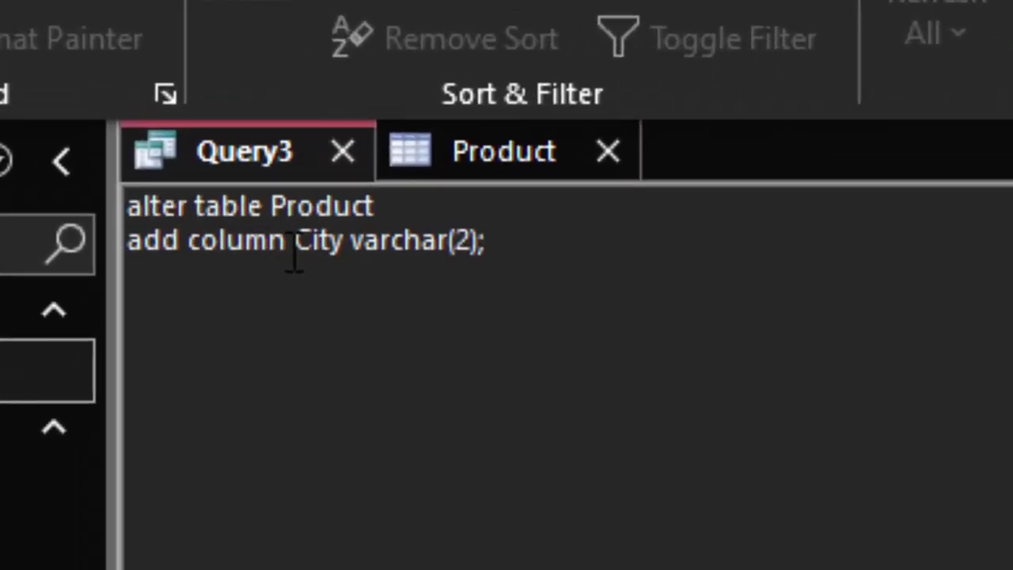
key(BackSpace)
key(BackSpace)
key(BackSpace)
key(BackSpace)
key(BackSpace)
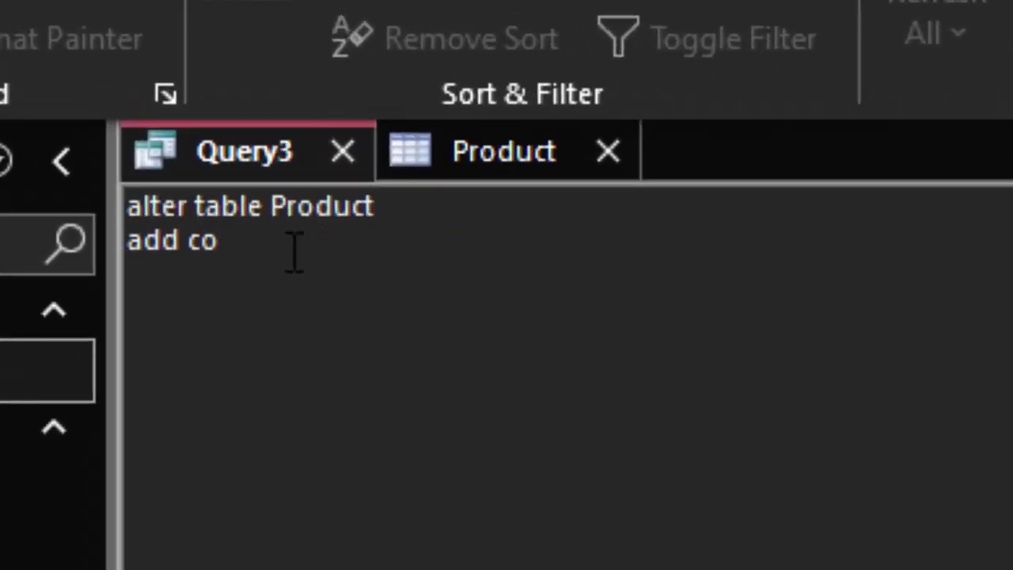
key(BackSpace)
key(BackSpace)
key(BackSpace)
key(BackSpace)
key(BackSpace)
key(BackSpace)
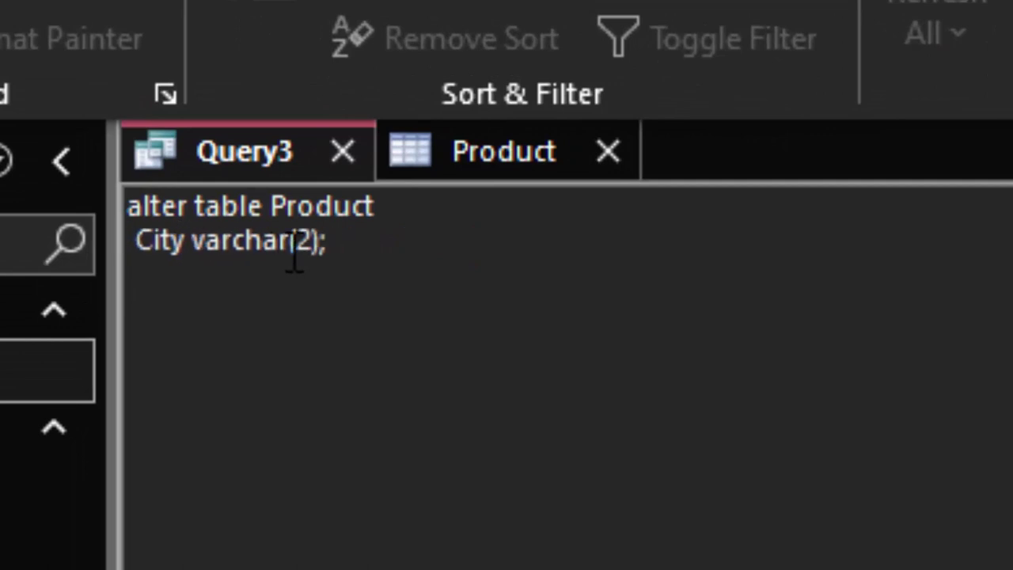
text(drop)
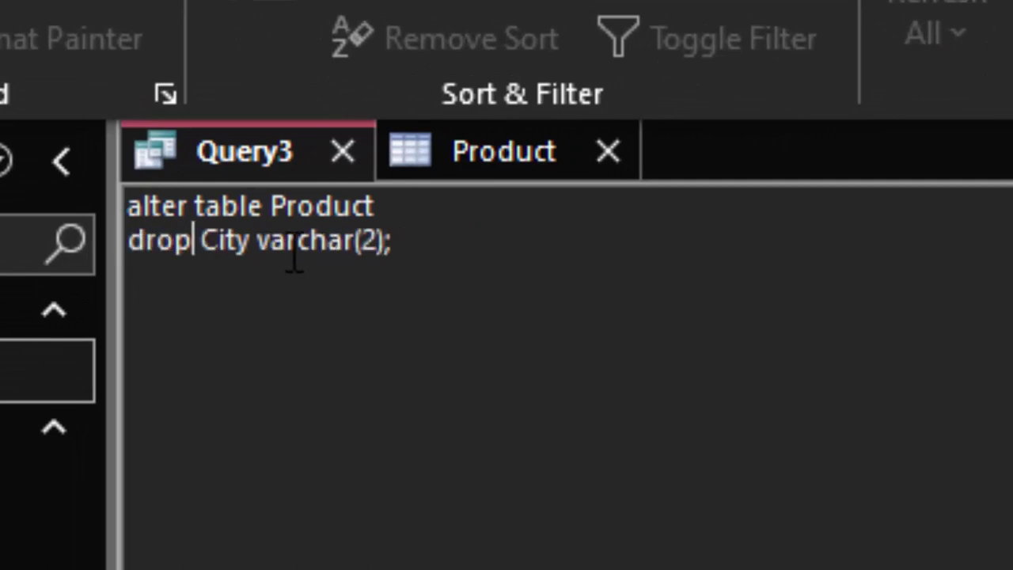
click(403, 251)
key(BackSpace)
key(BackSpace)
key(BackSpace)
key(BackSpace)
key(BackSpace)
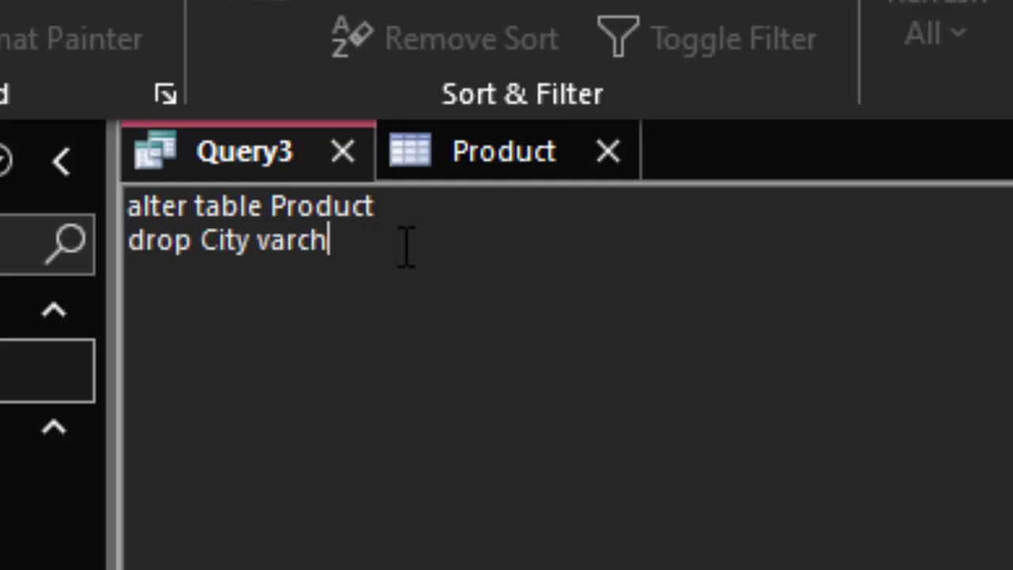
key(BackSpace)
key(BackSpace)
key(BackSpace)
key(BackSpace)
key(BackSpace)
key(BackSpace)
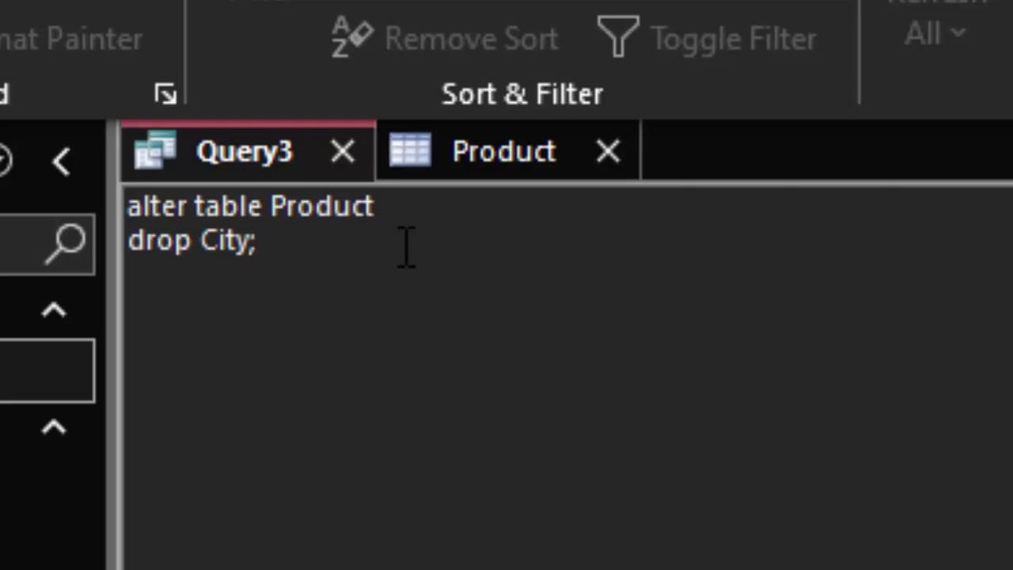
drag(261, 241, 126, 204)
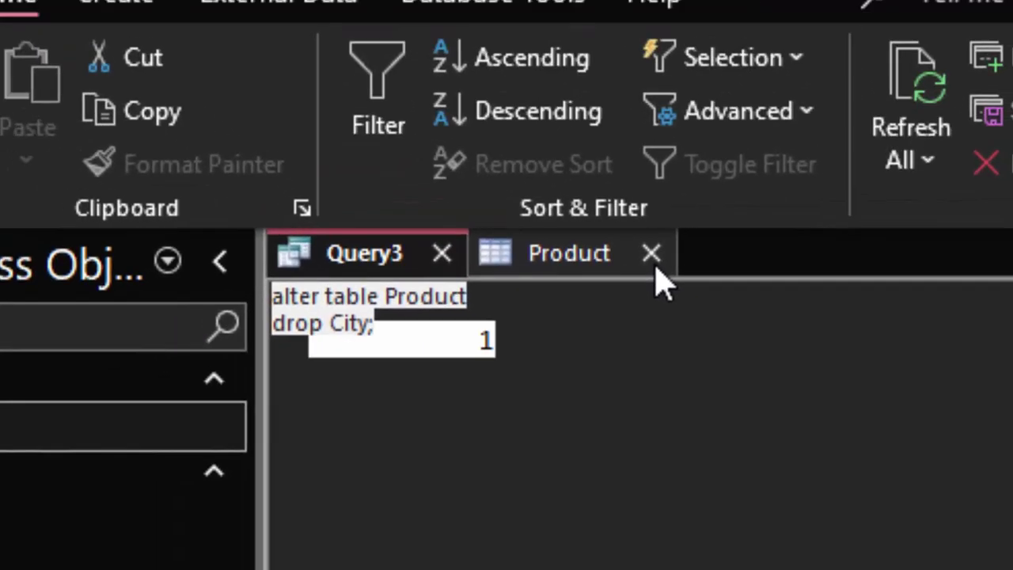
Run the drop-City query and reopen Product to confirm City is gone, leaving Class after price.
click(608, 152)
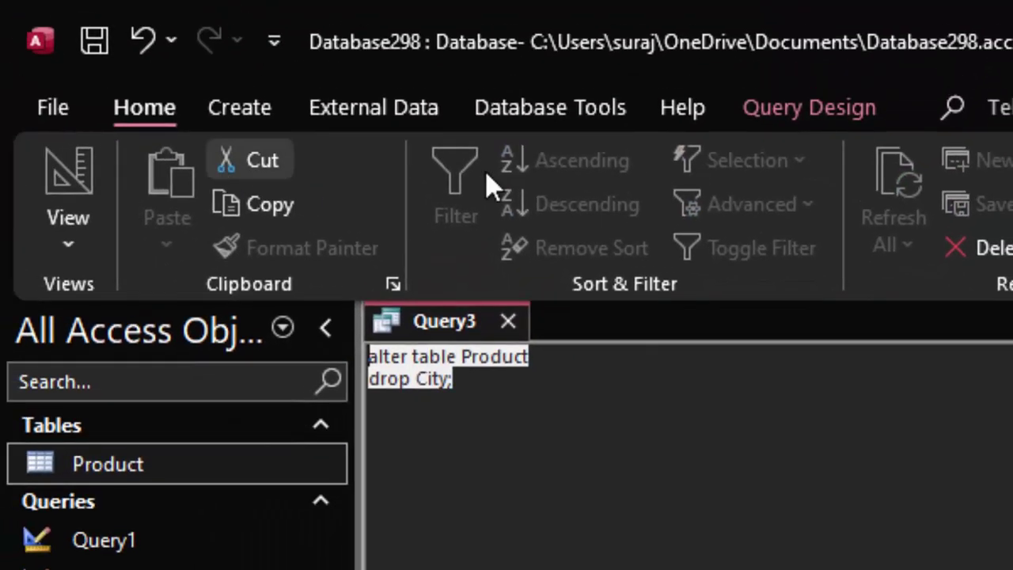
click(827, 119)
click(157, 192)
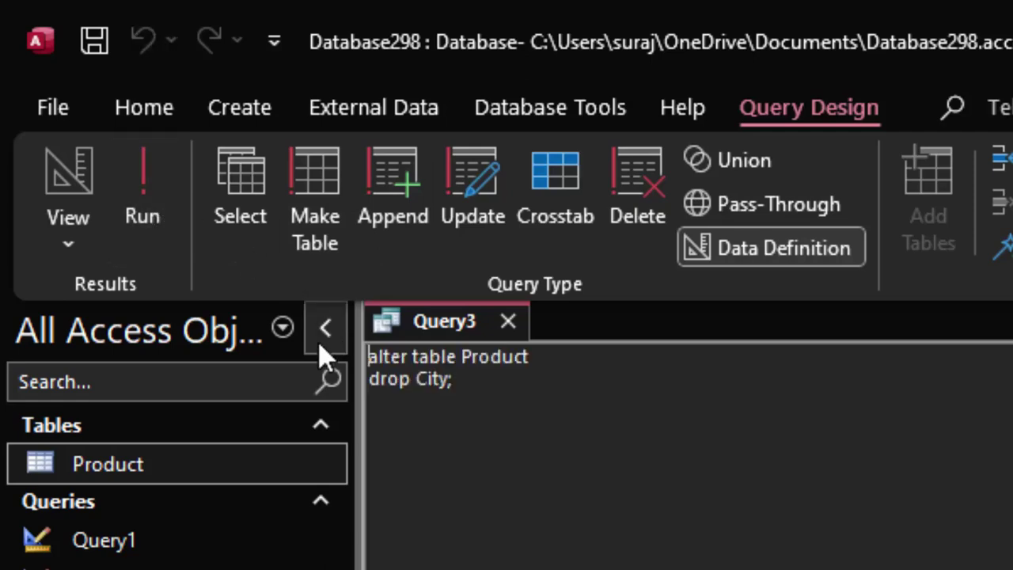
double_click(226, 480)
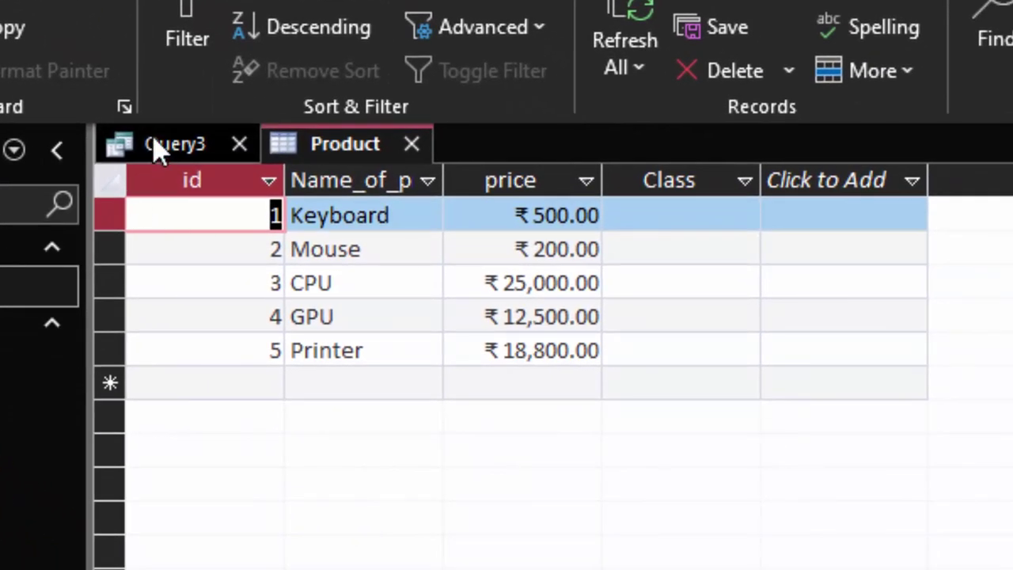
click(157, 146)
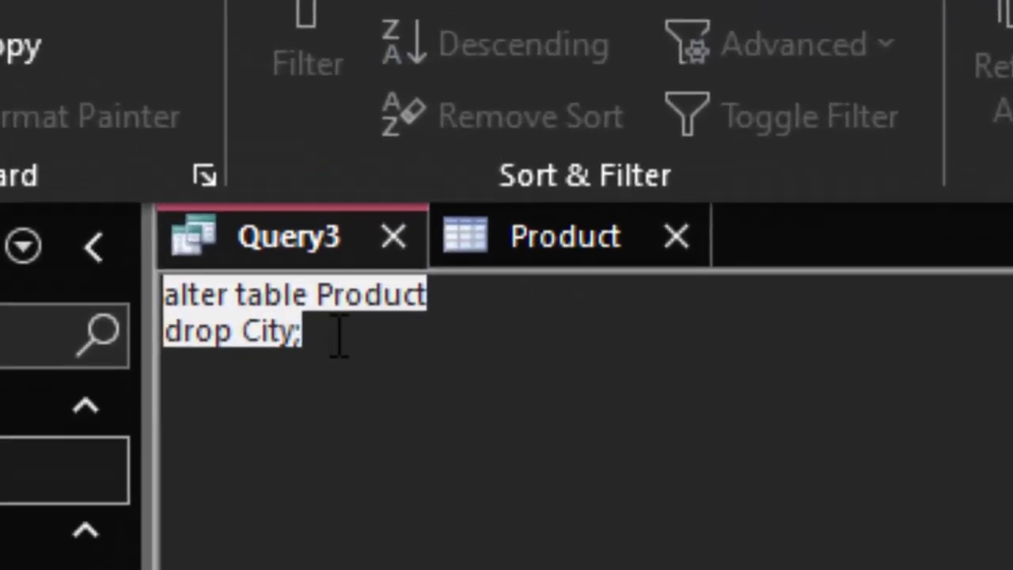
Change the statement to 'alter table Product drop Class;' and select it.
click(301, 336)
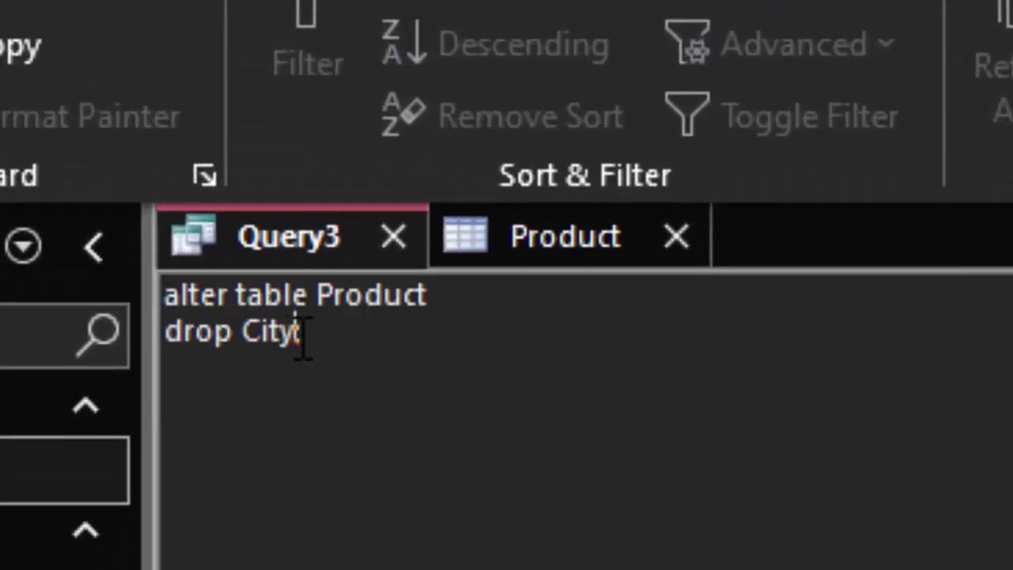
key(BackSpace)
key(BackSpace)
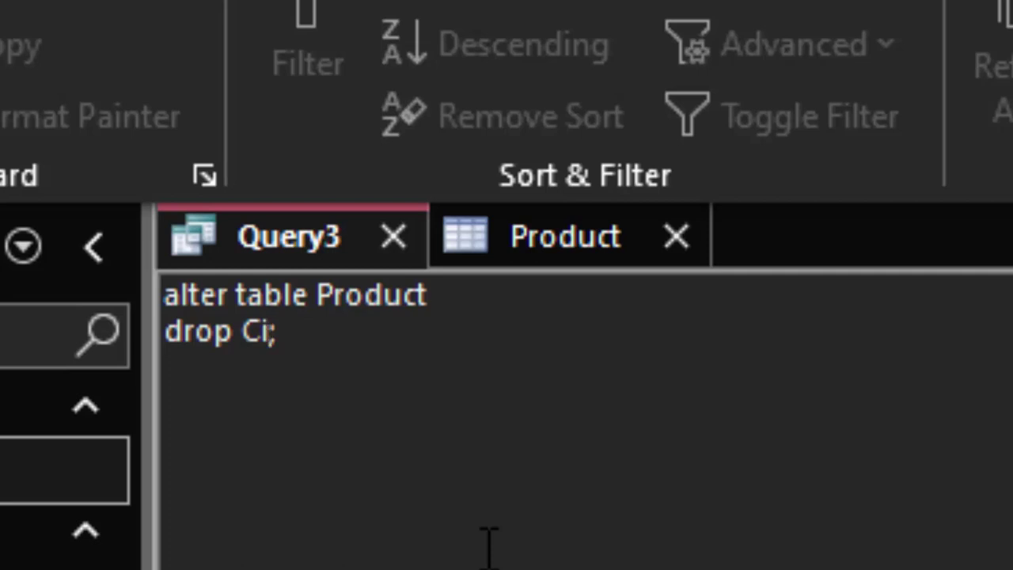
key(BackSpace)
text(la)
text(ss)
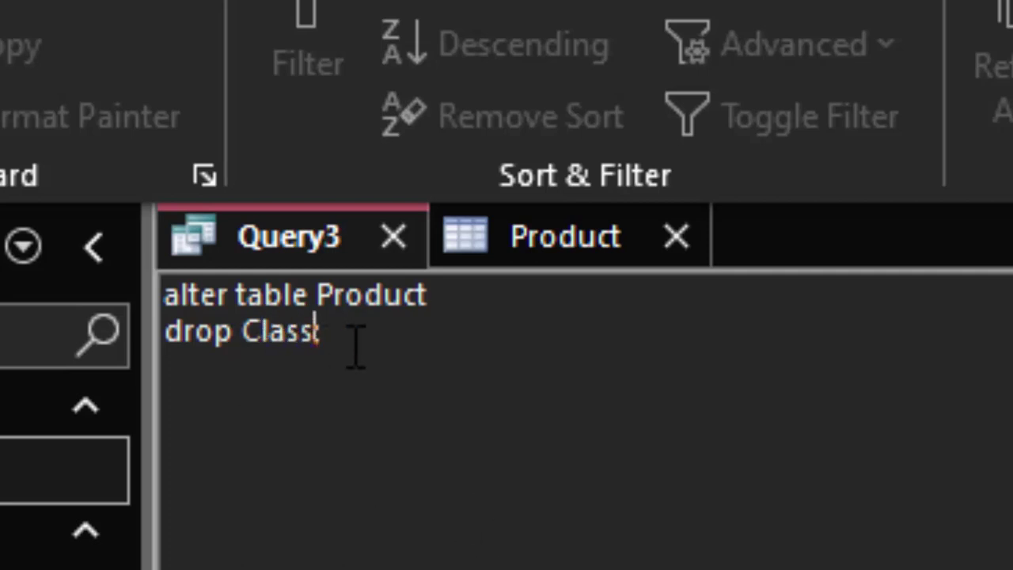
drag(356, 344, 49, 301)
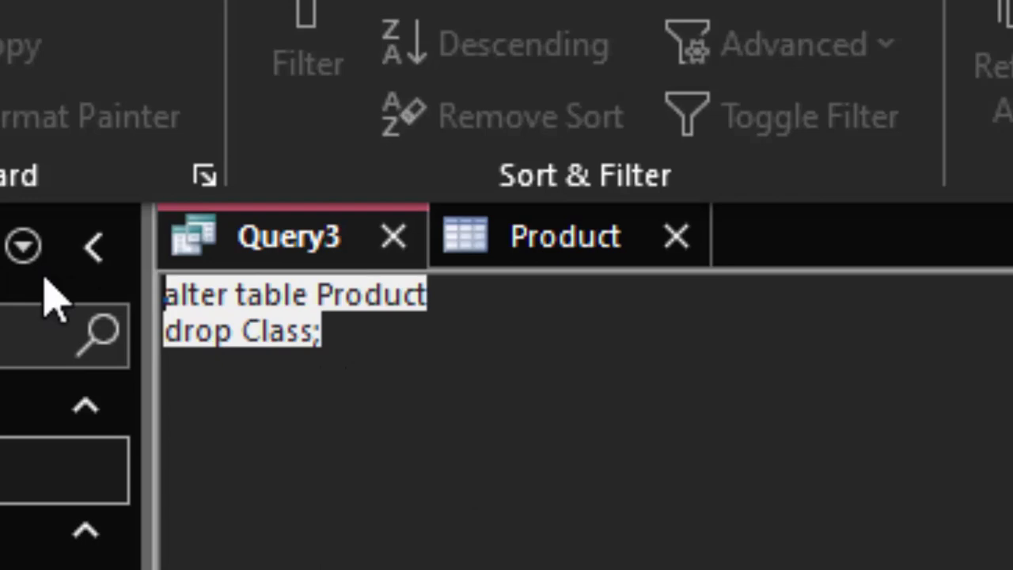
Run the drop-Class query and open Product to confirm only id, Name_of_p and price remain.
click(675, 239)
click(709, 95)
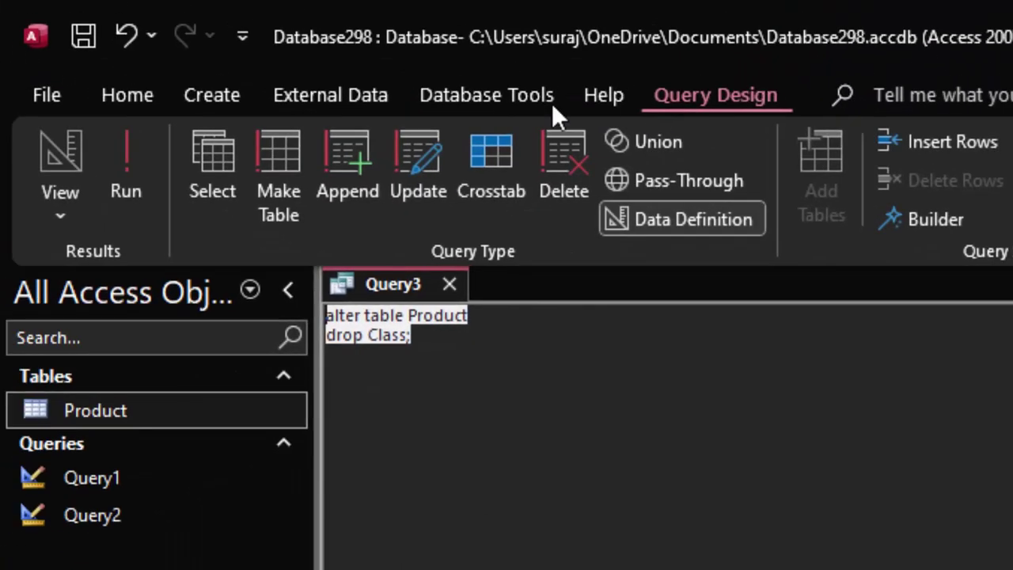
click(124, 158)
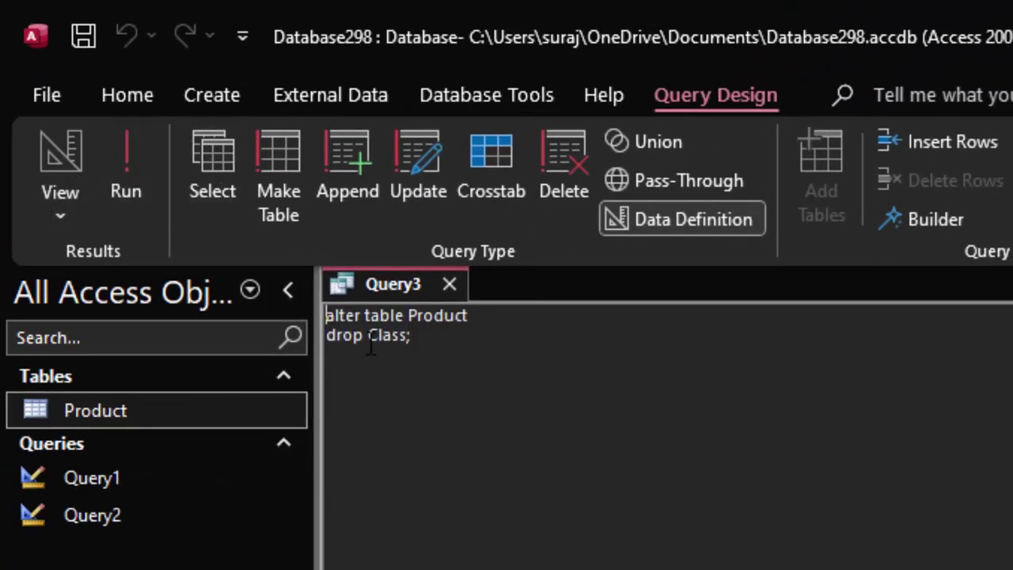
double_click(219, 422)
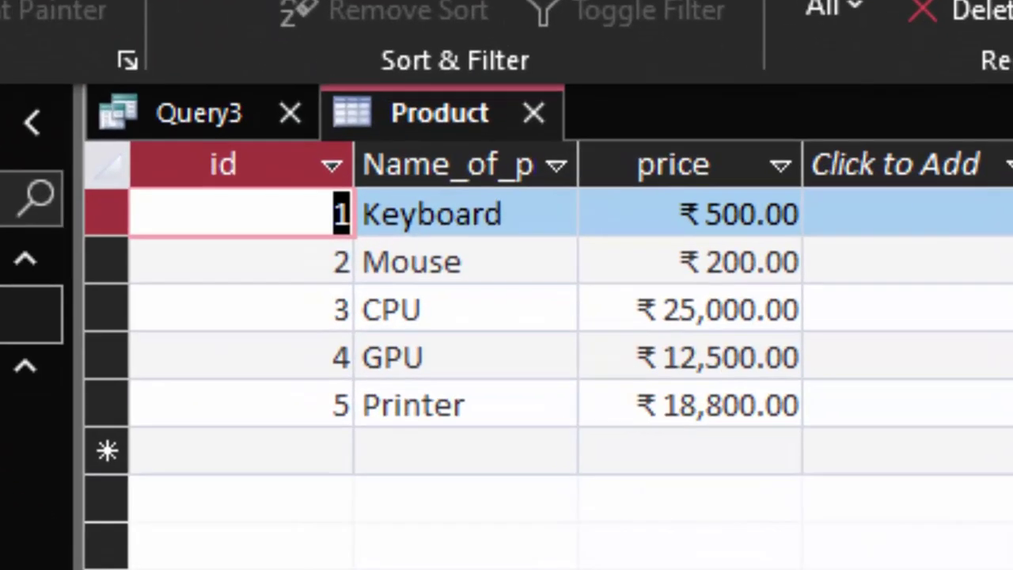